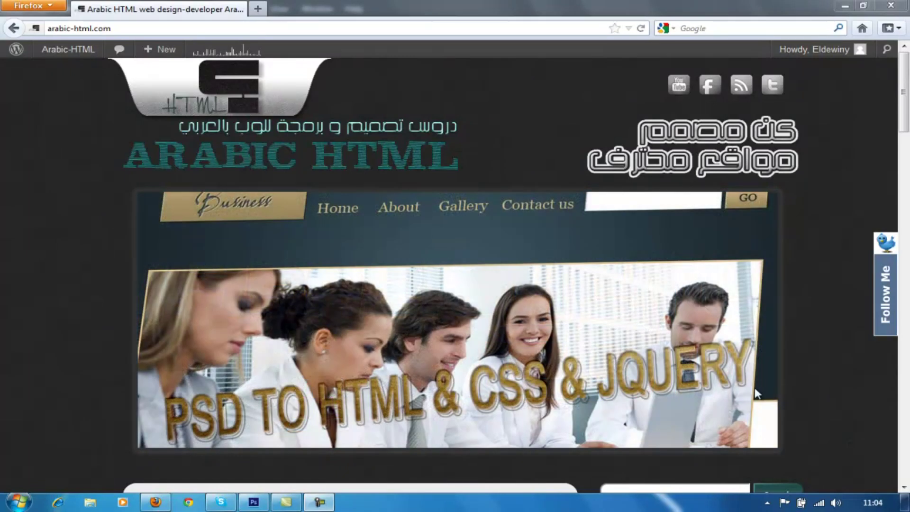
Step: Switch from Firefox to the Photoshop window showing the 3D.jpg brick-wall photo
click(255, 502)
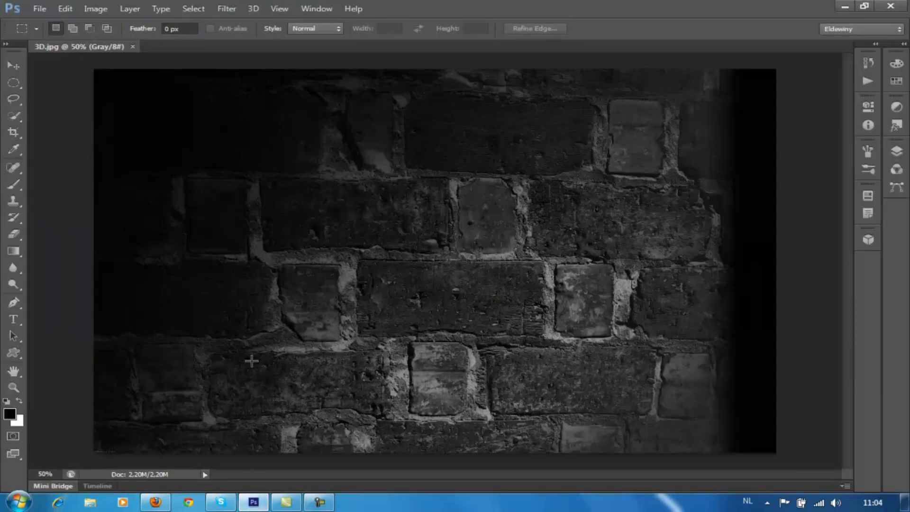
Step: Glance at the Layers panel, then change the workspace to 3D
click(895, 158)
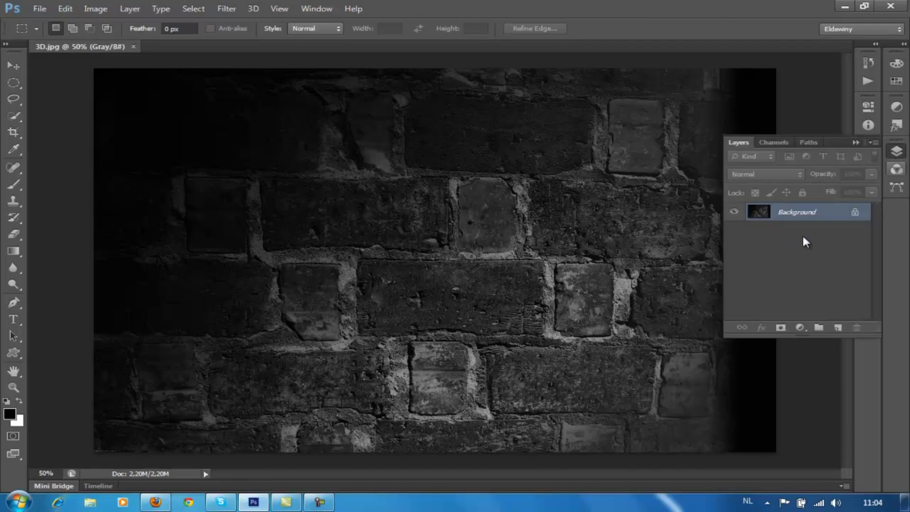
click(855, 143)
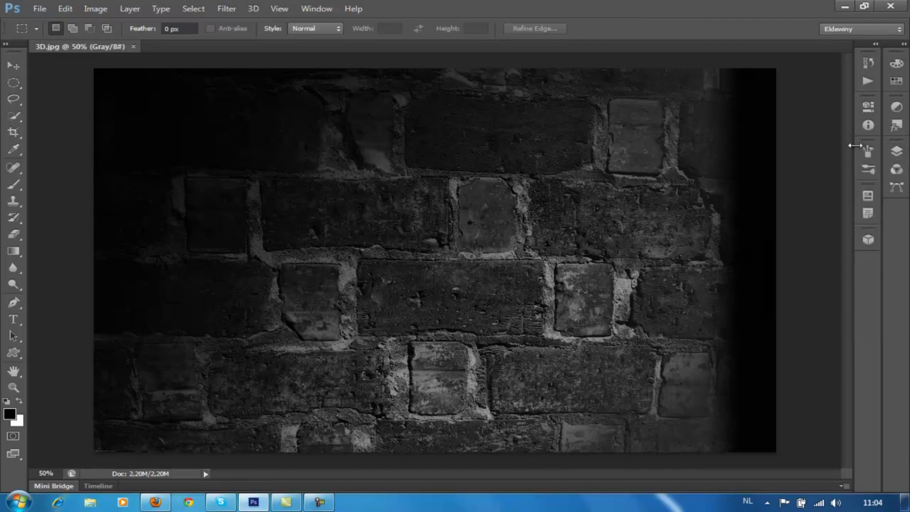
click(848, 30)
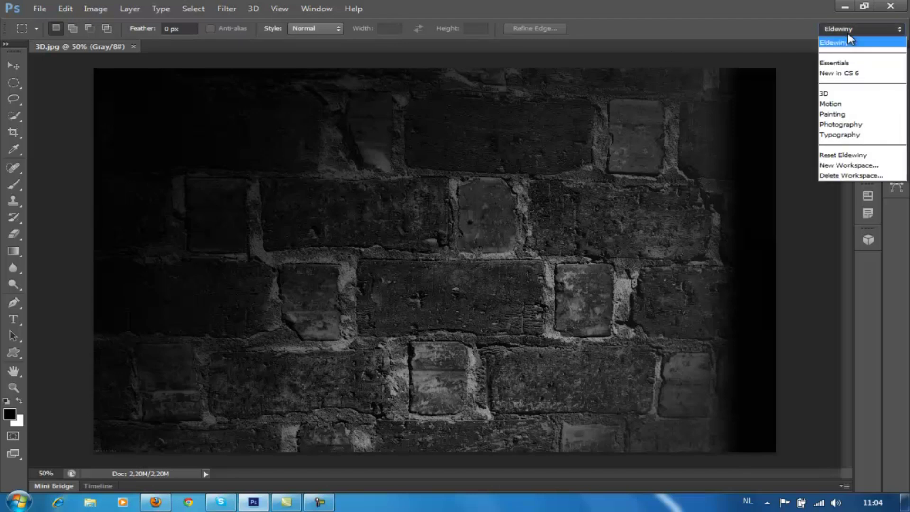
click(848, 93)
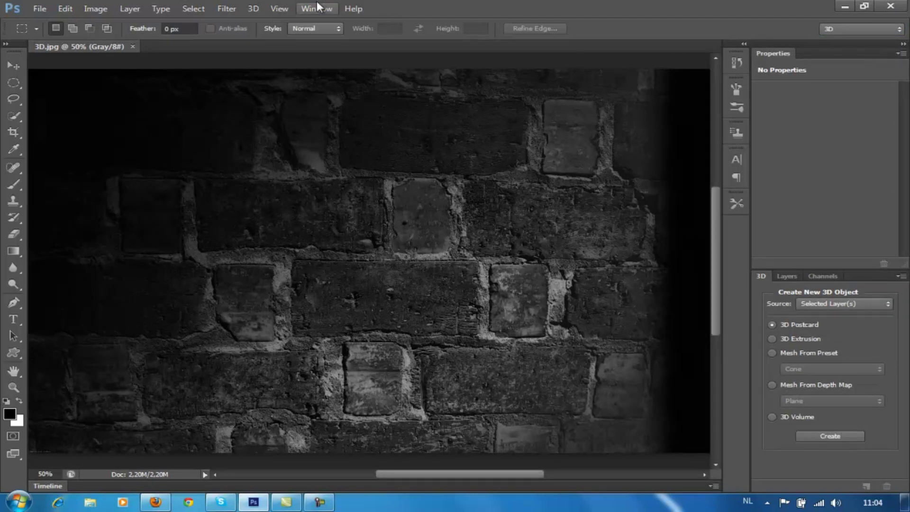
Step: Browse the menu bar options and close them without changing anything
click(318, 8)
mouse_move(331, 36)
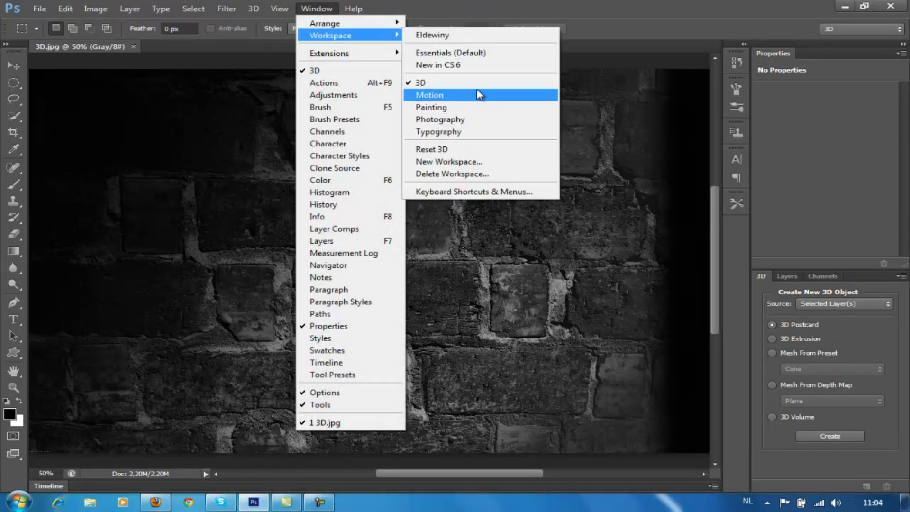
click(600, 12)
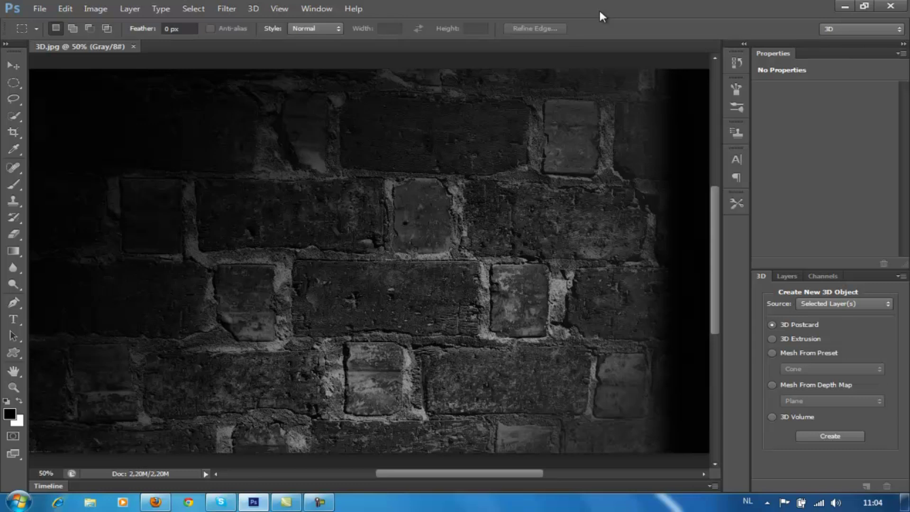
click(317, 7)
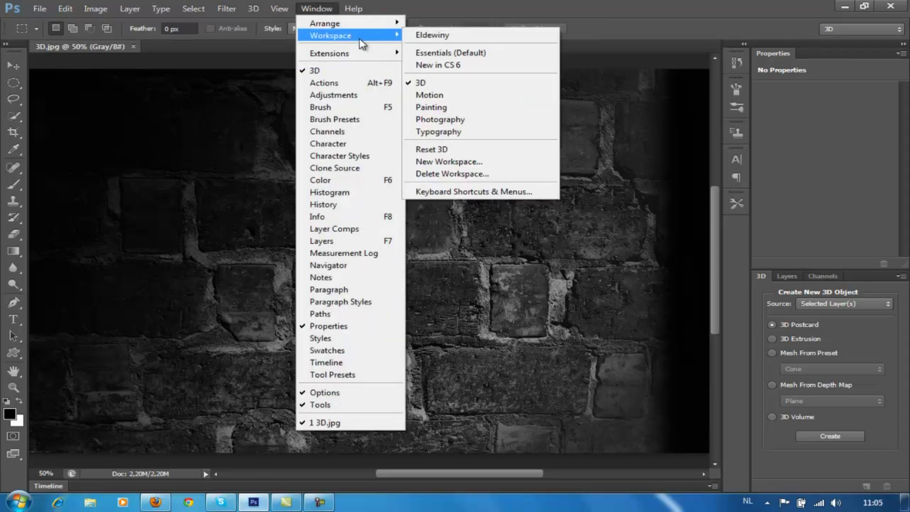
mouse_move(331, 35)
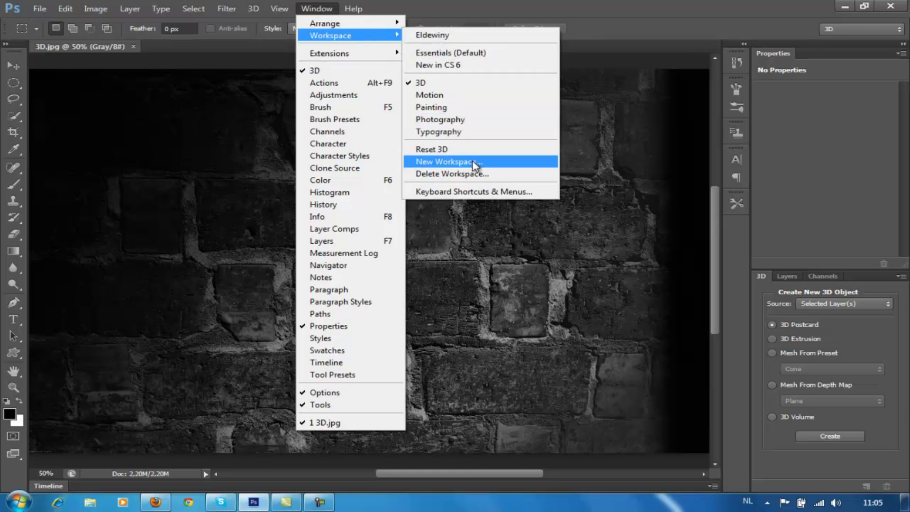
click(587, 6)
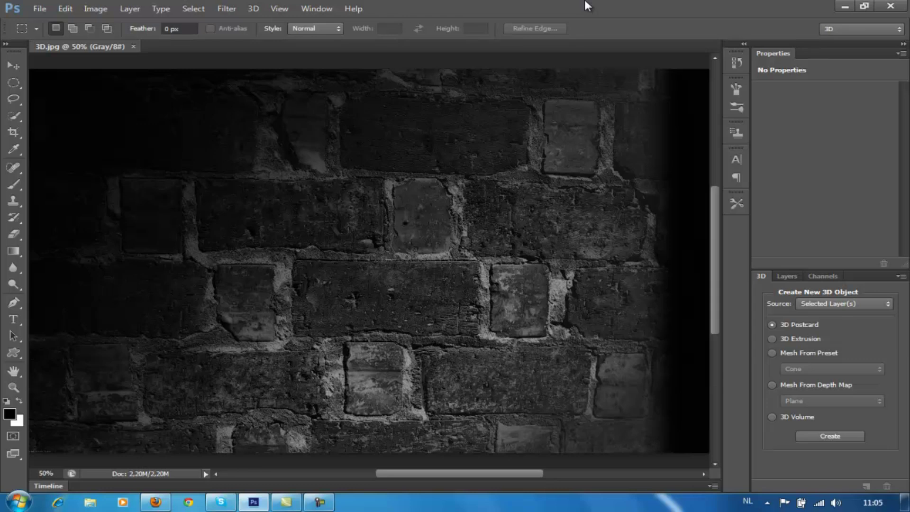
Step: In Performance preferences, set Memory Usage to 1346 MB (80%) after trying 100%
key(i)
key(ctrl+k)
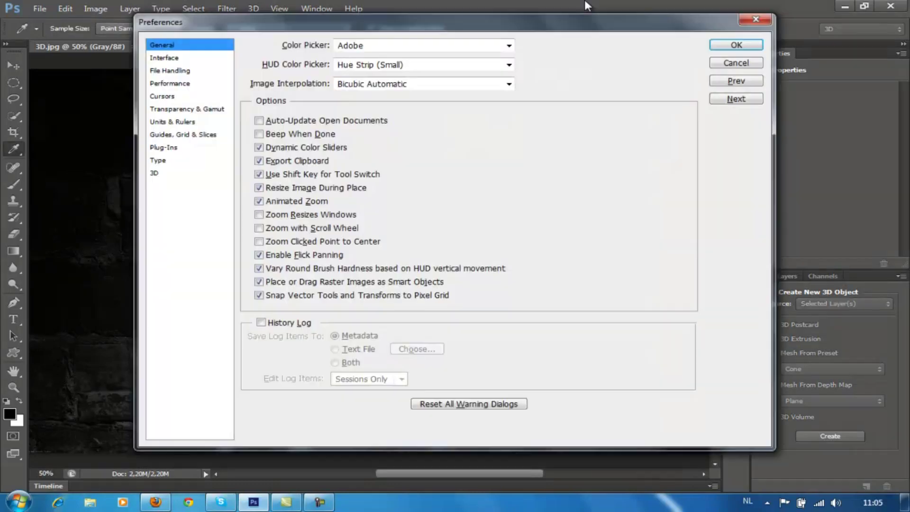
click(71, 8)
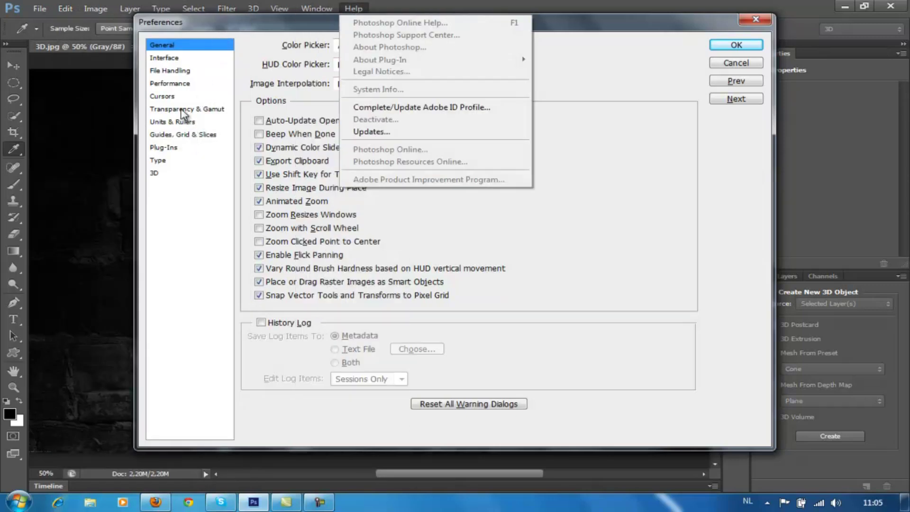
click(178, 84)
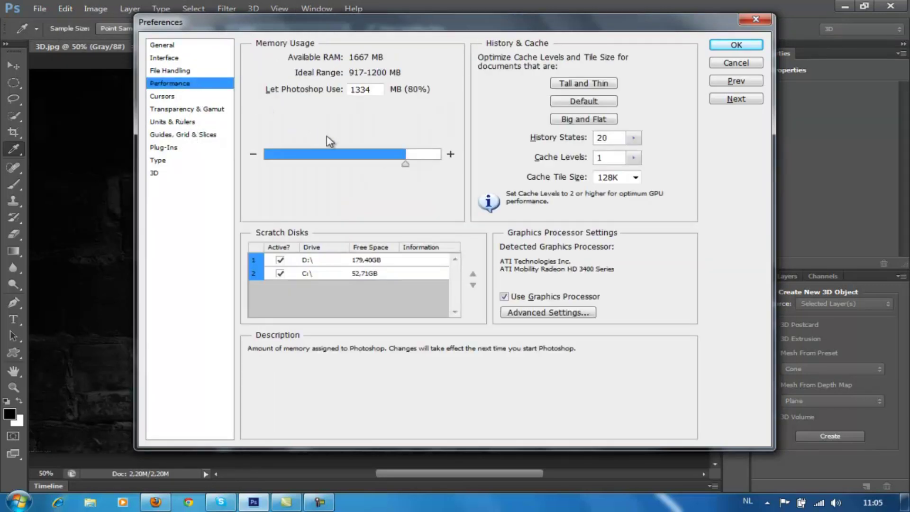
mouse_move(406, 164)
mouse_down()
mouse_move(314, 164)
mouse_move(319, 177)
mouse_move(408, 177)
mouse_move(268, 182)
mouse_move(406, 180)
mouse_move(308, 182)
mouse_move(363, 182)
mouse_up()
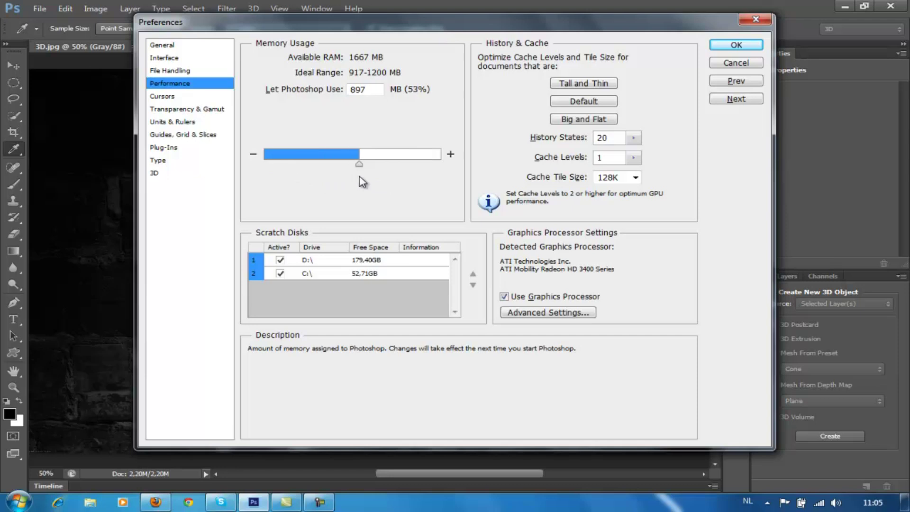
drag(363, 182, 522, 173)
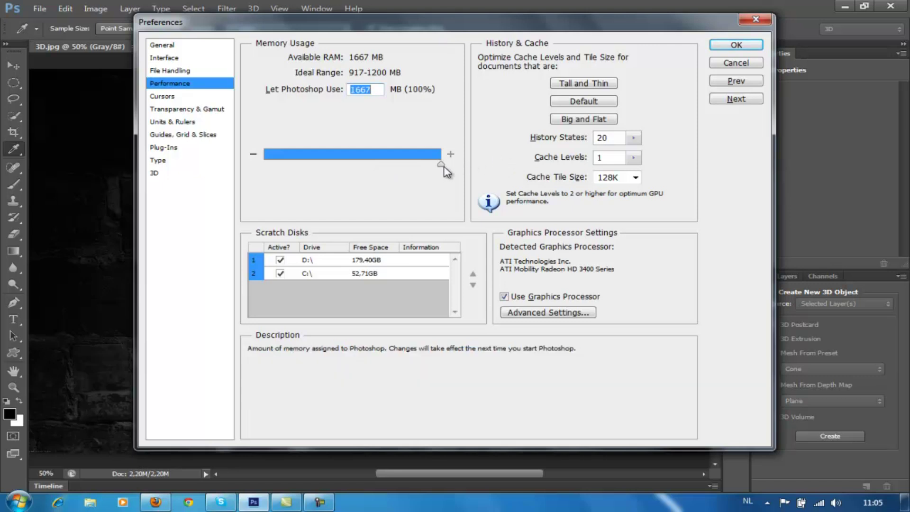
drag(444, 171, 408, 171)
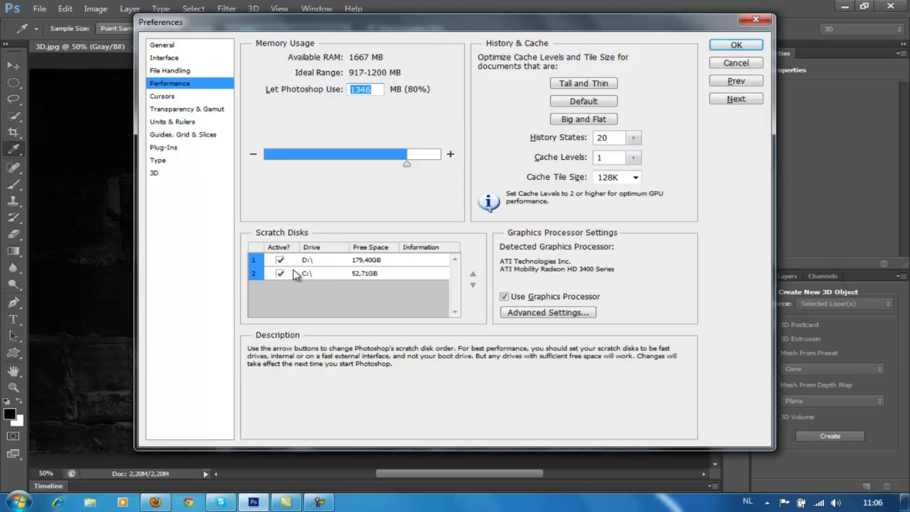
click(350, 261)
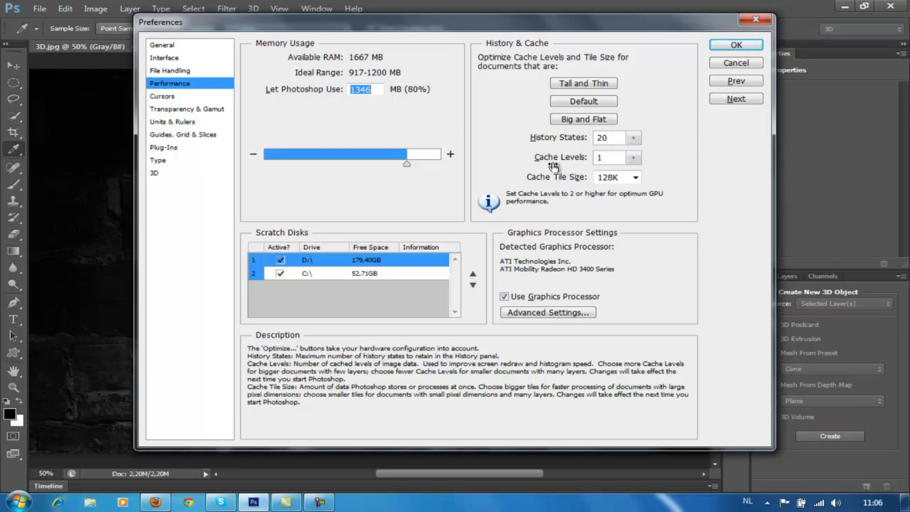
click(633, 158)
click(635, 164)
click(635, 178)
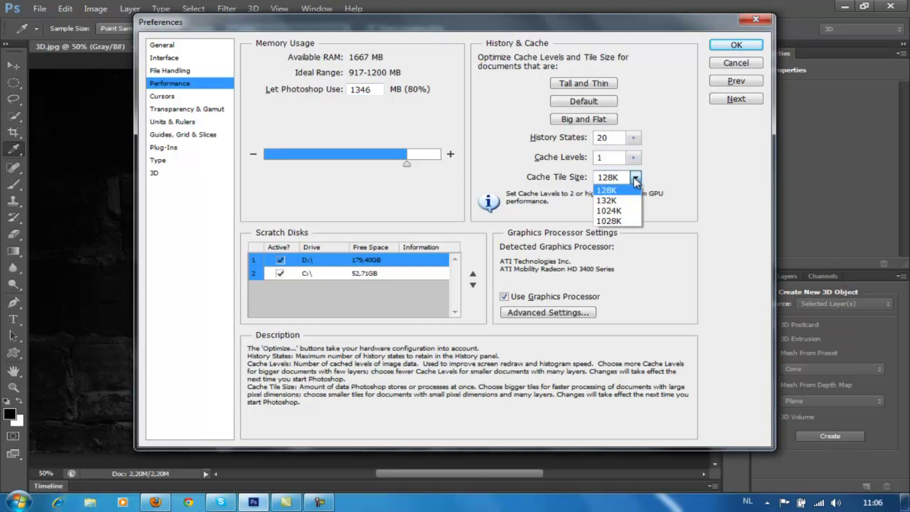
click(667, 177)
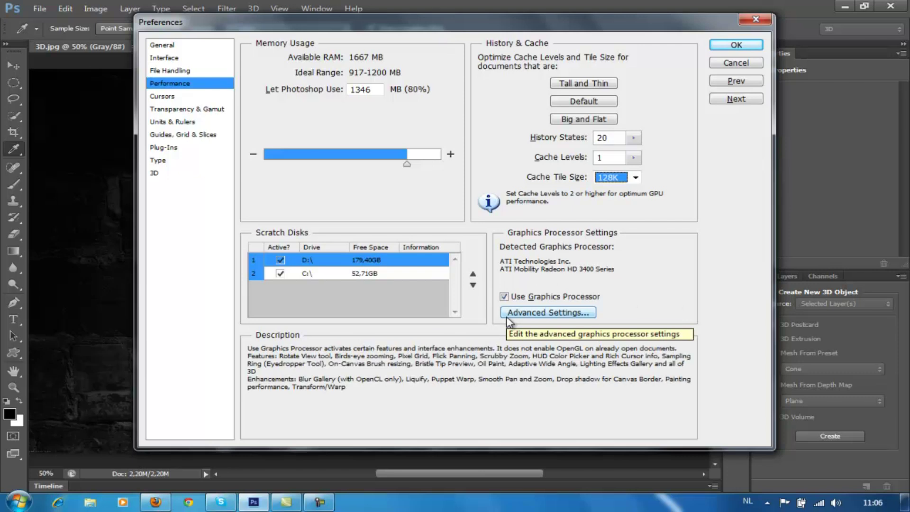
click(526, 314)
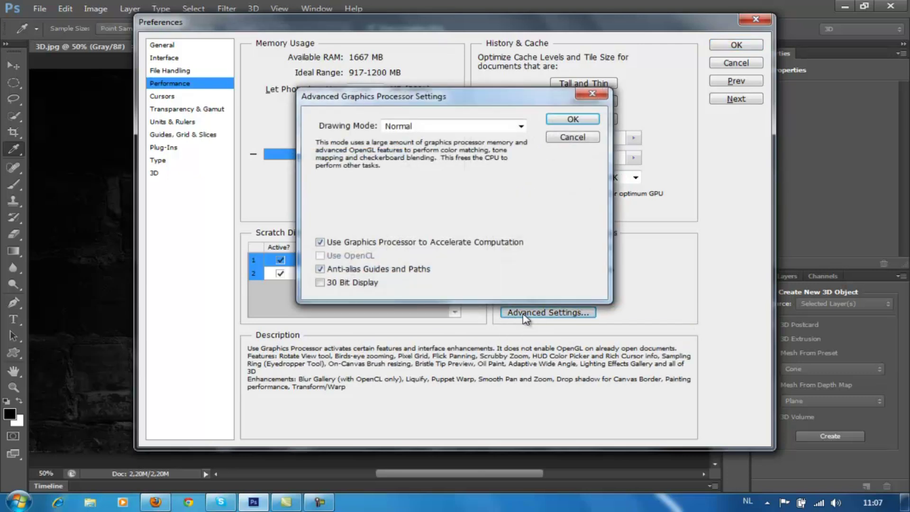
click(478, 127)
click(479, 127)
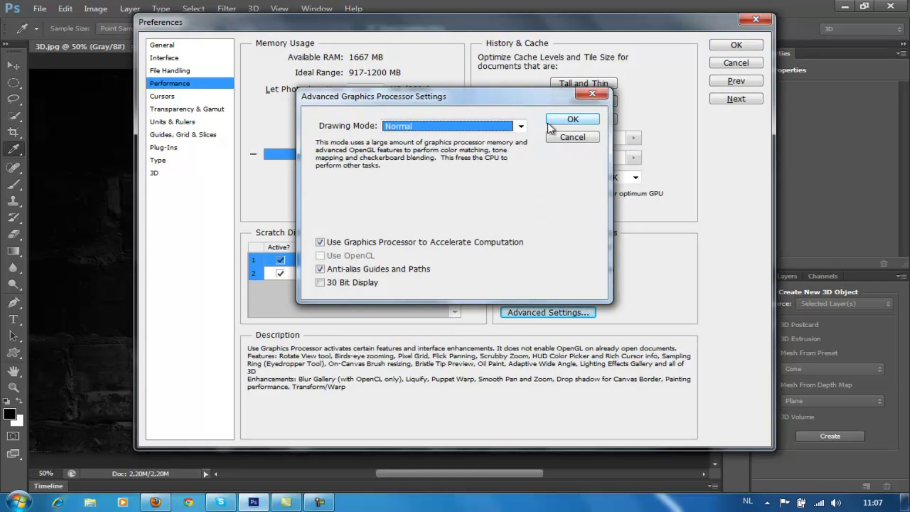
click(550, 122)
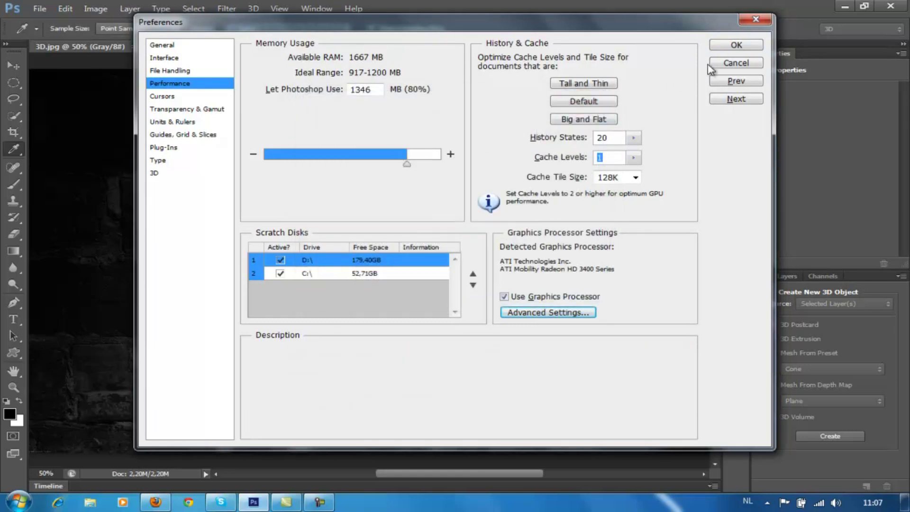
Step: Confirm the Preferences, then look through the 3D menu's mesh commands without choosing one
click(738, 46)
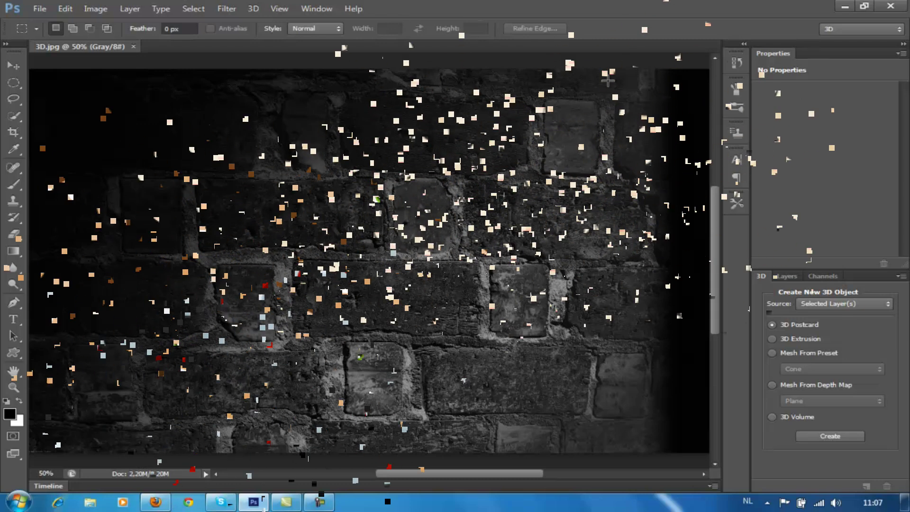
click(247, 9)
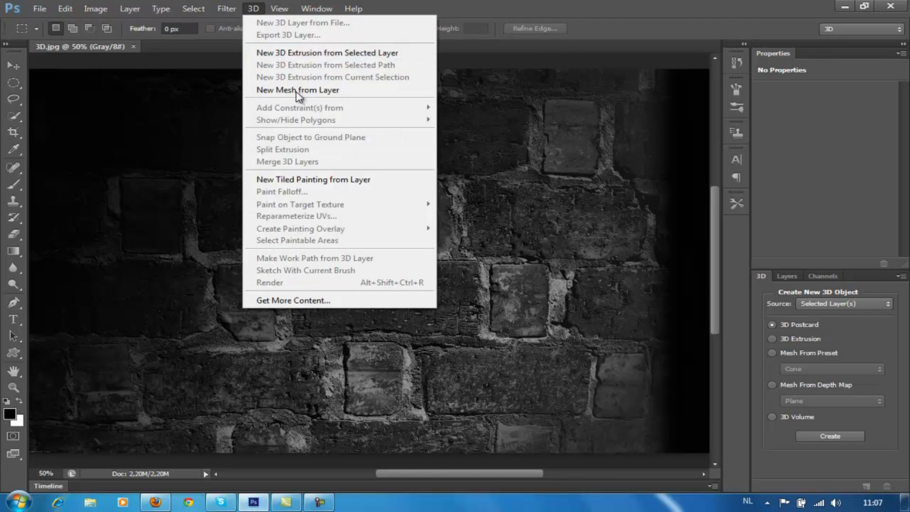
mouse_move(298, 90)
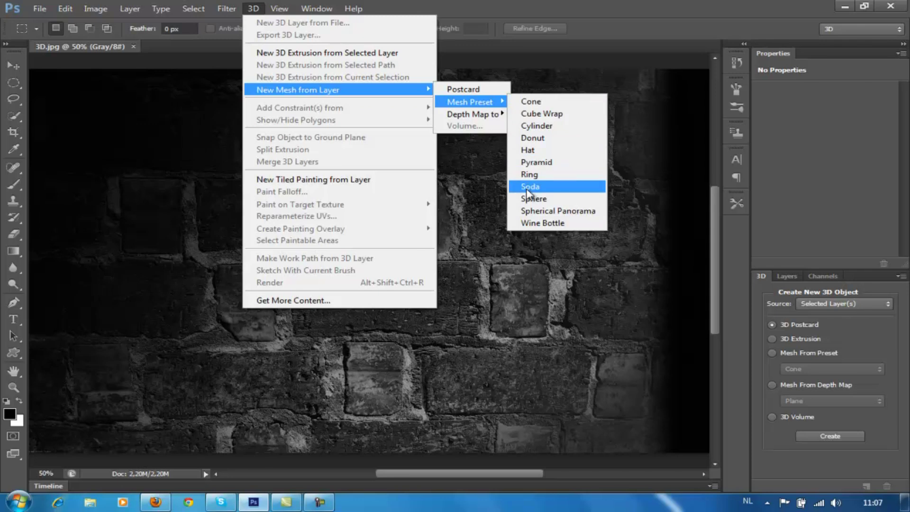
mouse_move(473, 114)
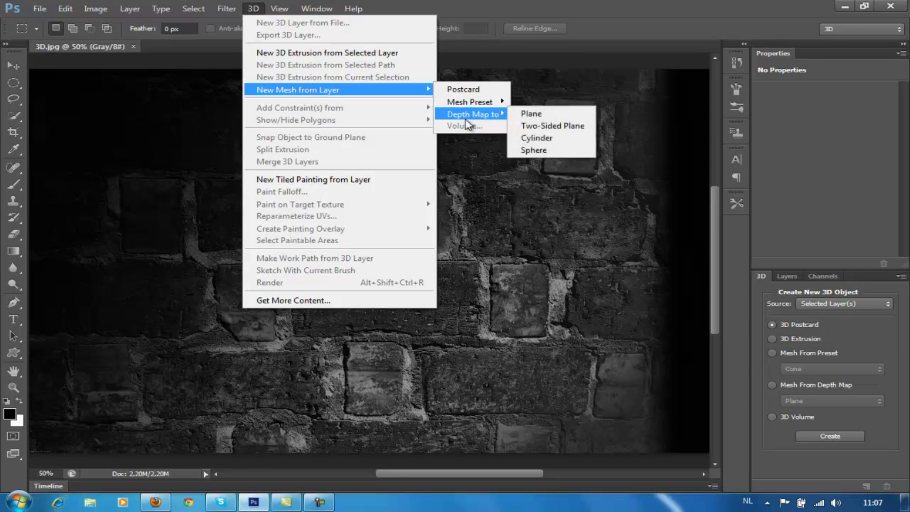
click(589, 12)
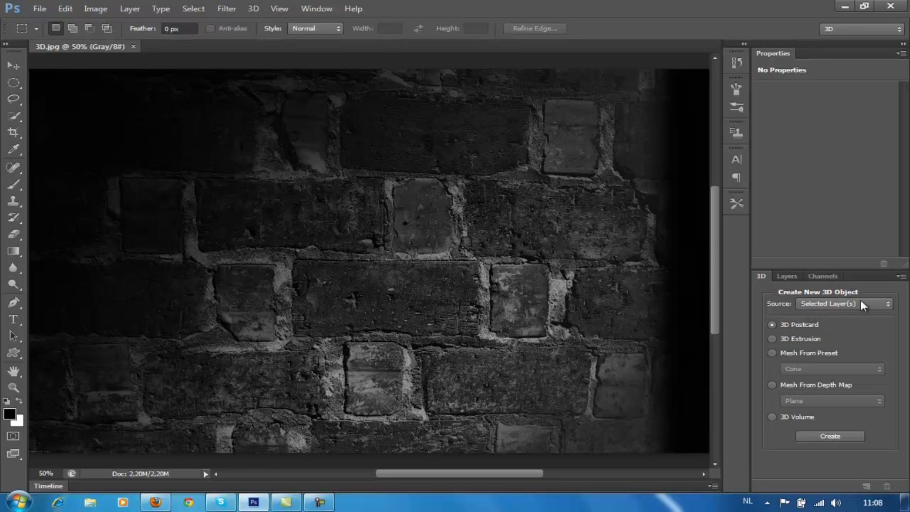
click(812, 431)
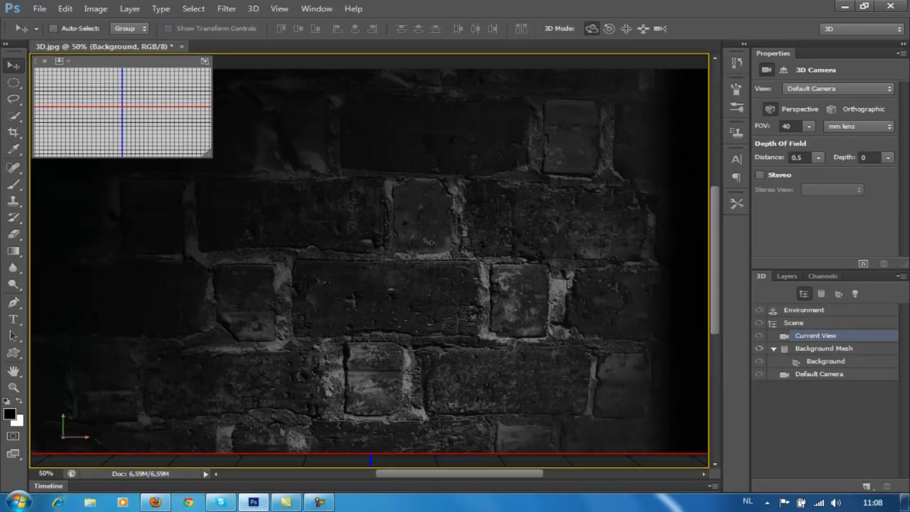
mouse_move(448, 242)
mouse_down()
mouse_move(468, 226)
mouse_move(413, 220)
mouse_move(522, 240)
mouse_move(414, 238)
mouse_up()
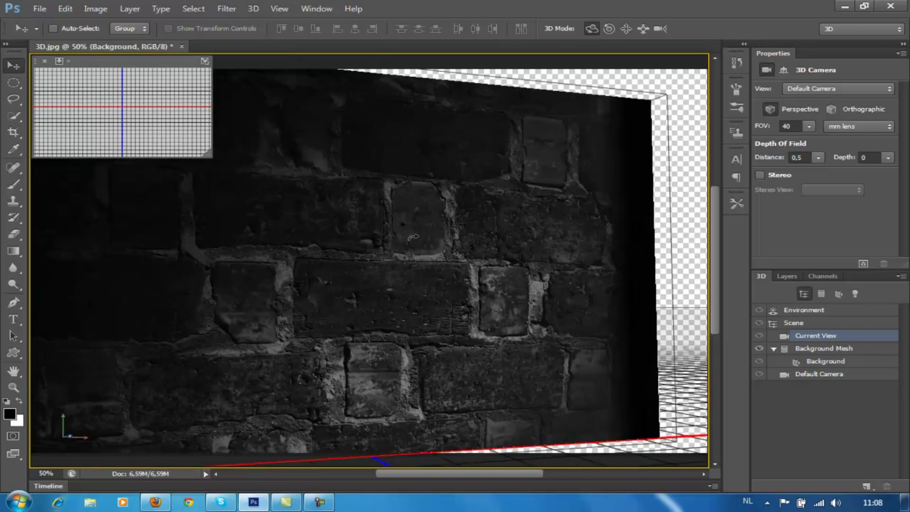
click(413, 237)
key(ctrl+z)
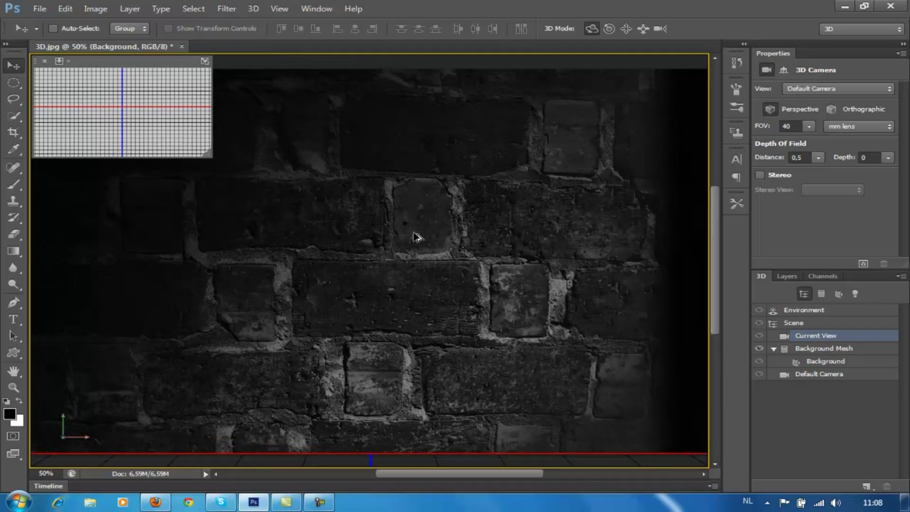
key(ctrl+alt+z)
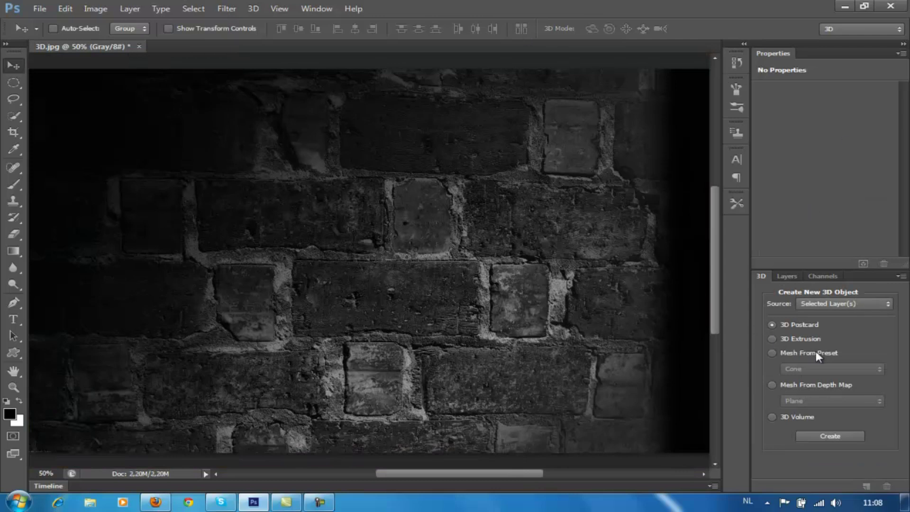
click(784, 339)
click(788, 276)
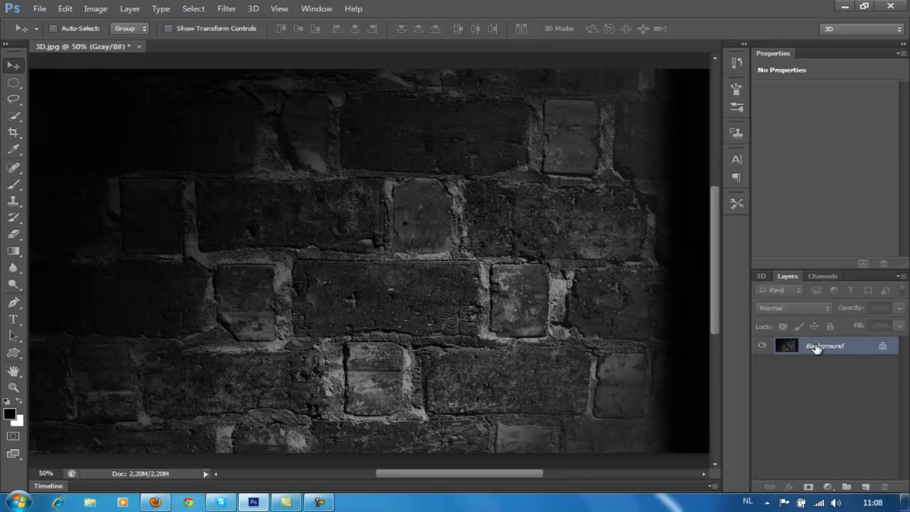
click(762, 276)
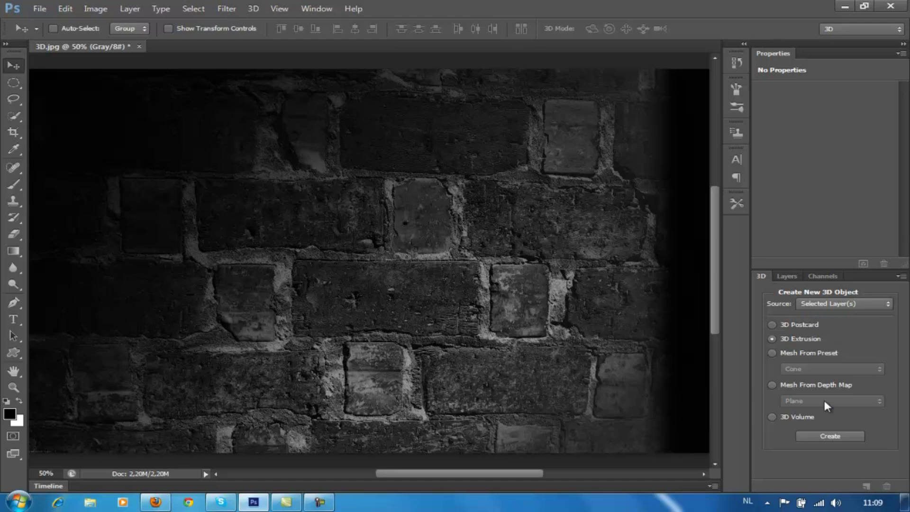
Step: Extrude the brick photo into 3D, orbit it, then revert to the 29.jpg History snapshot
click(829, 435)
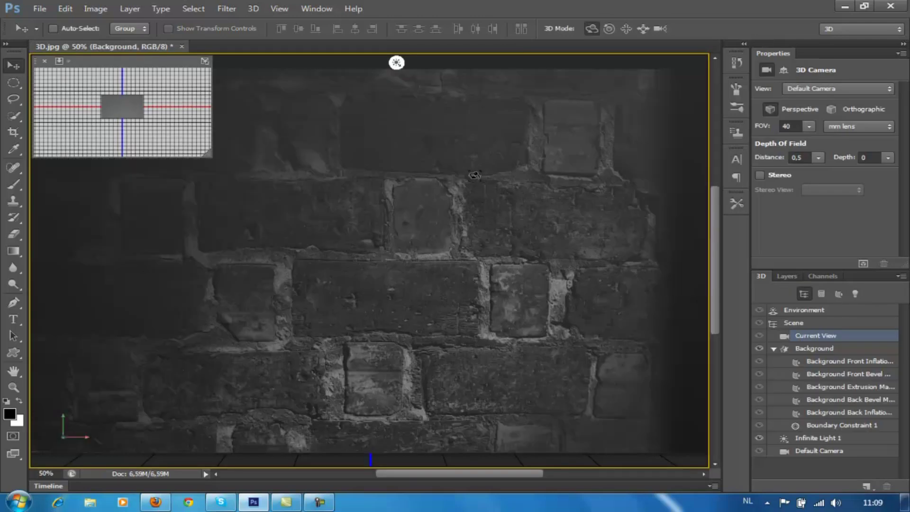
mouse_move(539, 137)
mouse_down()
mouse_move(463, 143)
mouse_move(524, 114)
mouse_move(499, 138)
mouse_move(604, 133)
mouse_up()
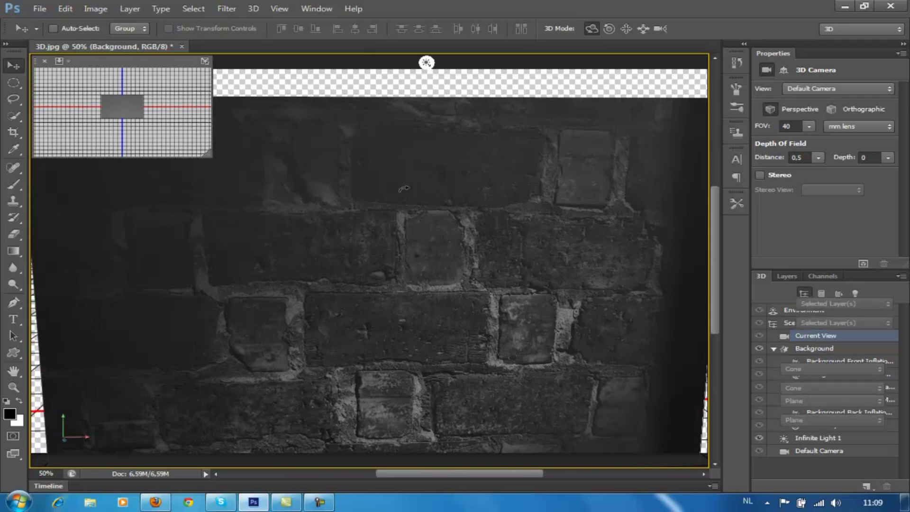
mouse_move(407, 184)
mouse_down()
mouse_move(411, 156)
mouse_move(402, 251)
mouse_move(414, 246)
mouse_up()
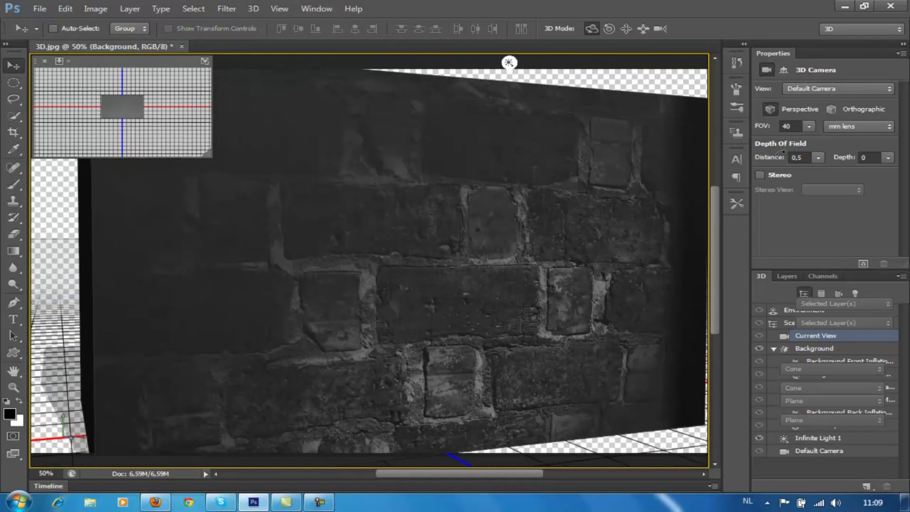
click(736, 64)
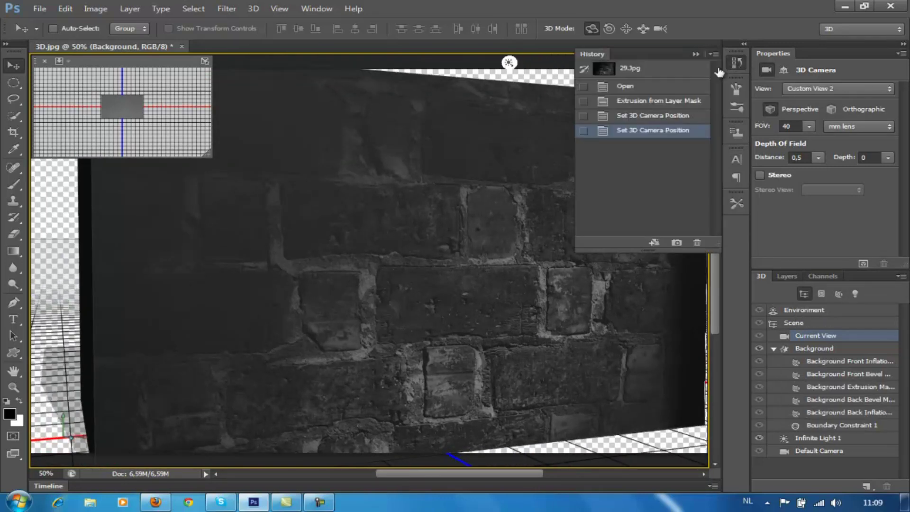
click(604, 70)
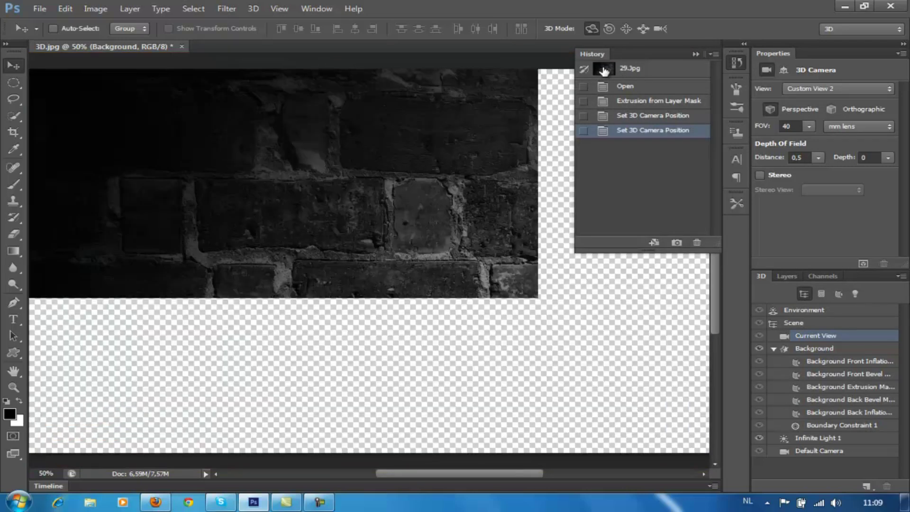
Step: Set the 3D object source to Work Path
click(693, 53)
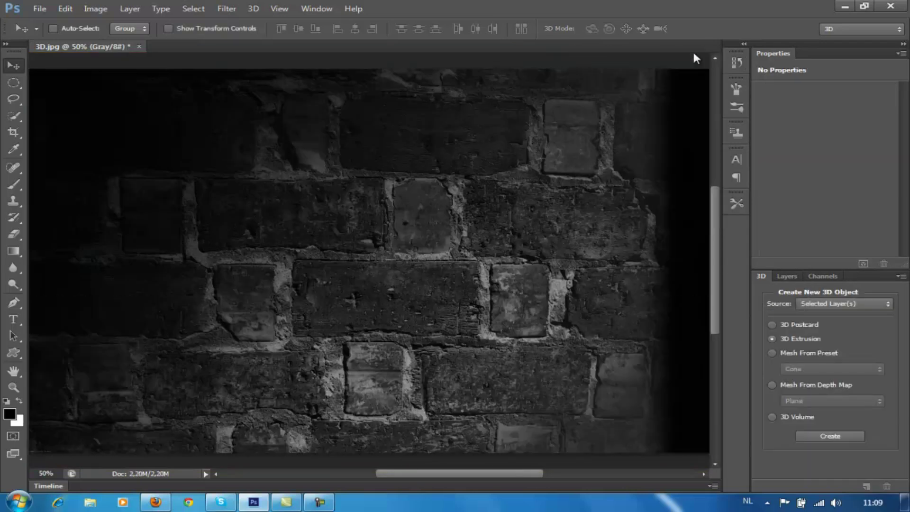
click(843, 306)
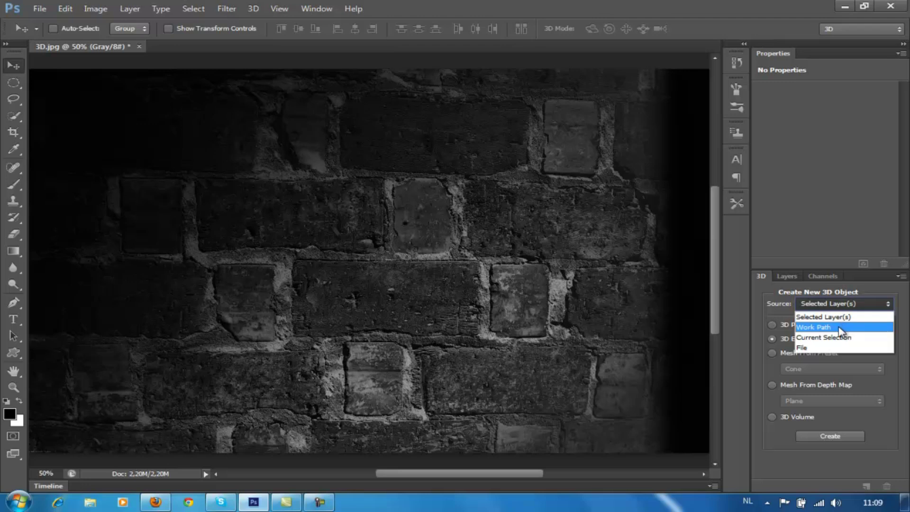
click(841, 326)
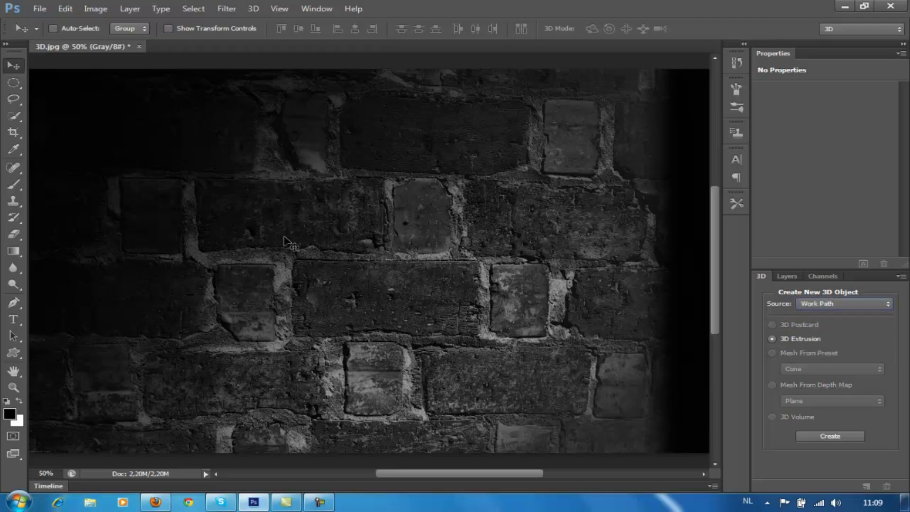
Step: Draw a trophy custom shape as a path across the brick wall
click(10, 354)
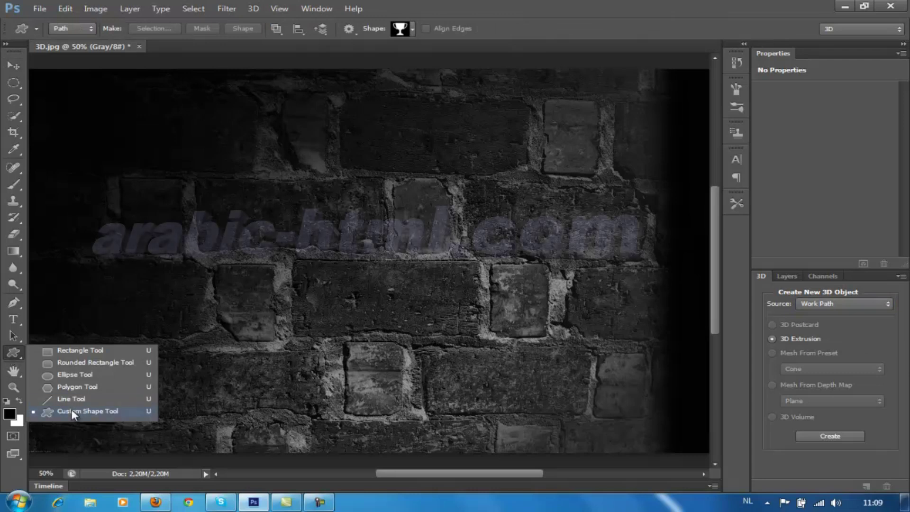
click(71, 409)
click(412, 28)
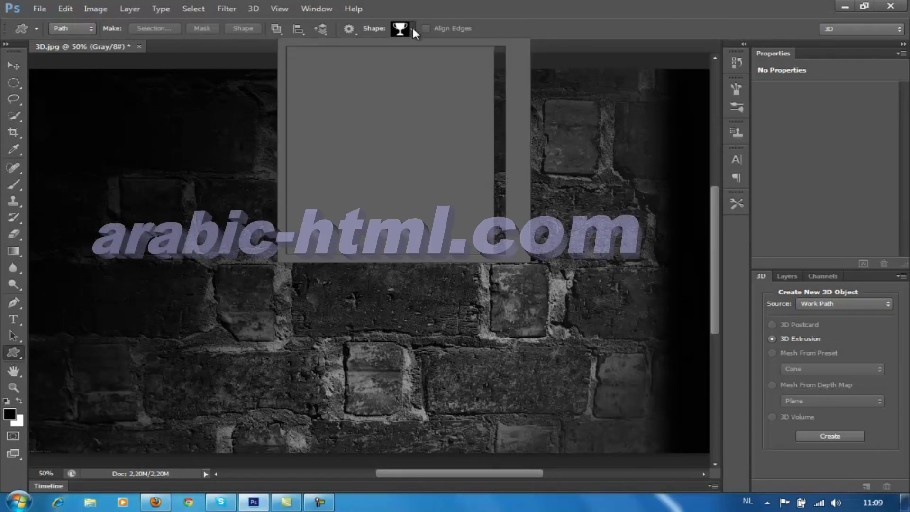
click(84, 31)
click(83, 32)
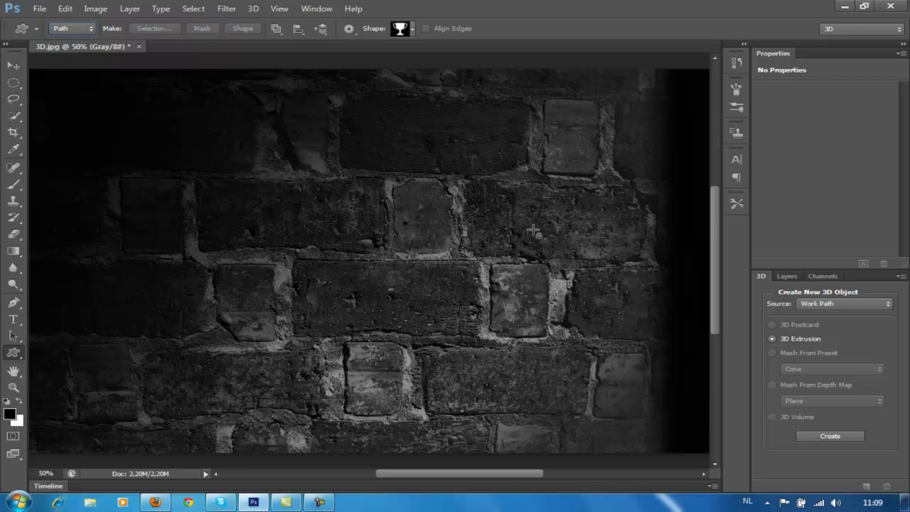
mouse_move(228, 124)
mouse_down()
mouse_move(517, 388)
mouse_move(523, 410)
mouse_up()
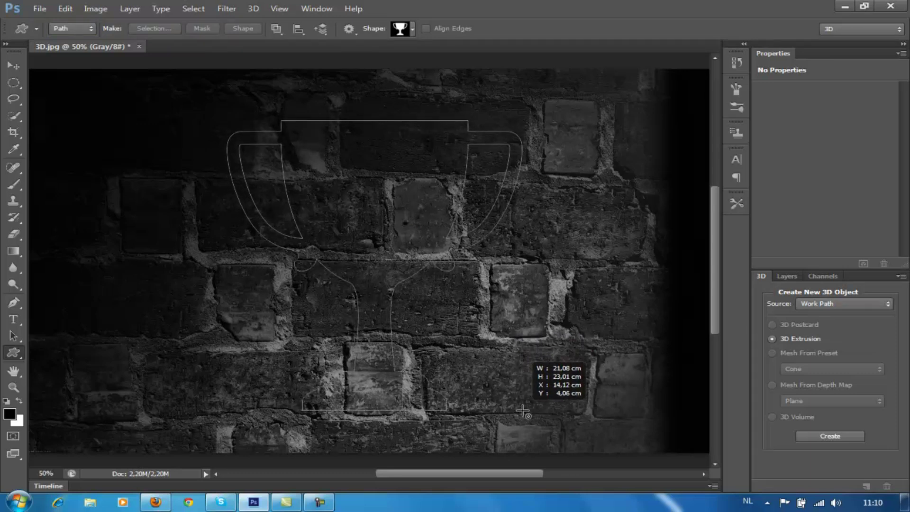
drag(523, 410, 524, 414)
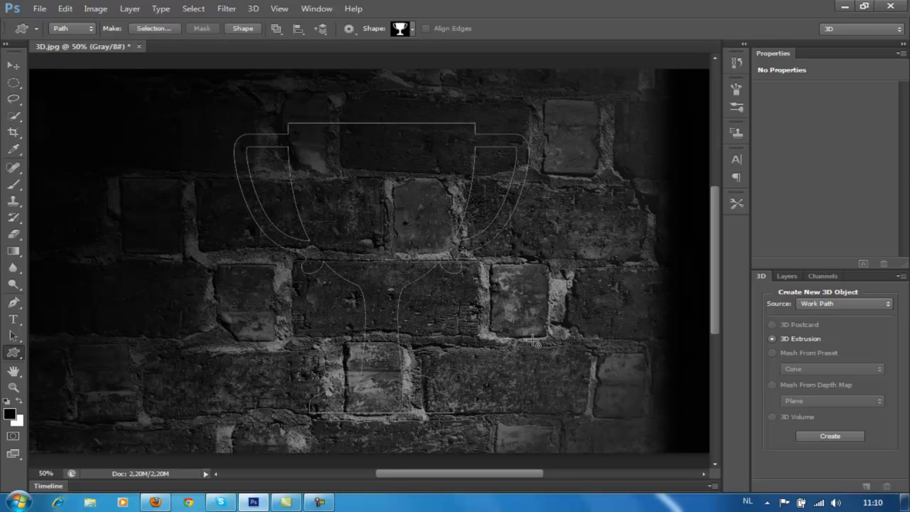
Step: Orbit the extruded brick trophy to a side view and back to near-front
key(a)
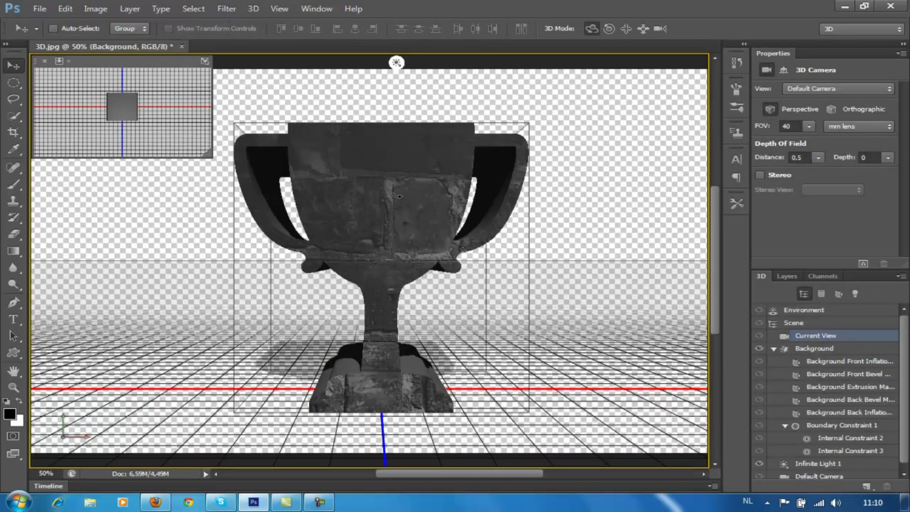
drag(417, 216, 598, 200)
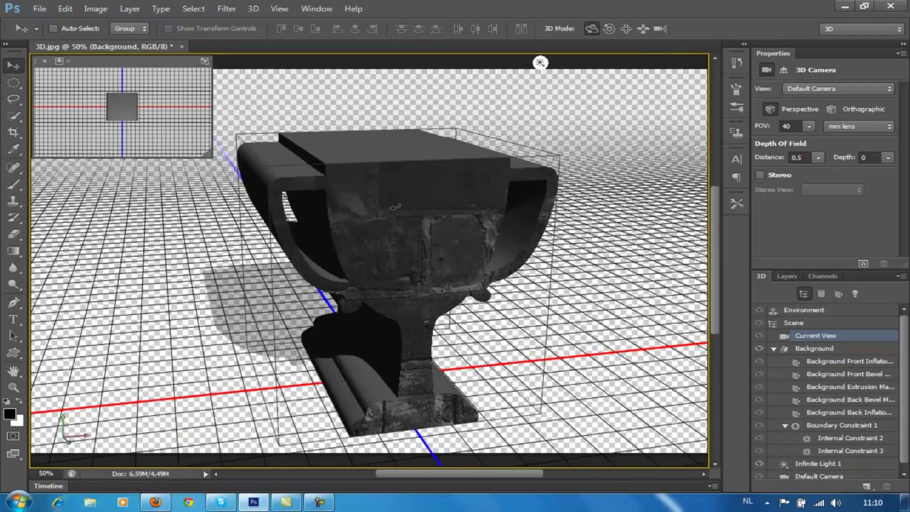
mouse_move(598, 201)
mouse_down()
mouse_move(392, 207)
mouse_move(415, 183)
mouse_move(307, 174)
mouse_move(402, 212)
mouse_move(394, 213)
mouse_up()
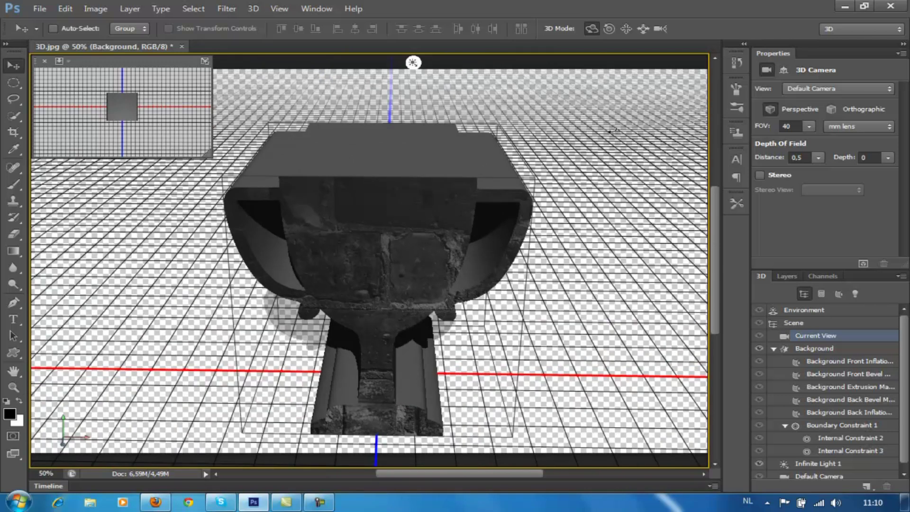
Step: Revert the document to the 29.jpg History snapshot
click(737, 68)
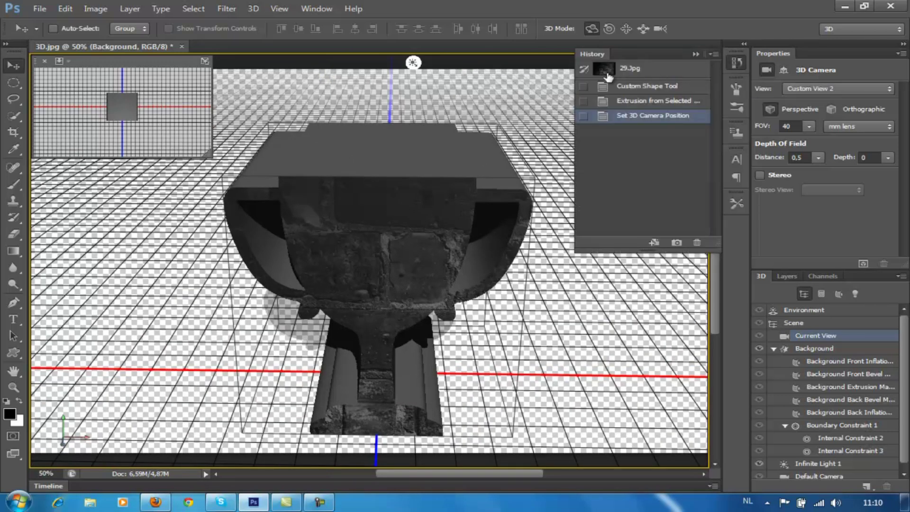
click(606, 70)
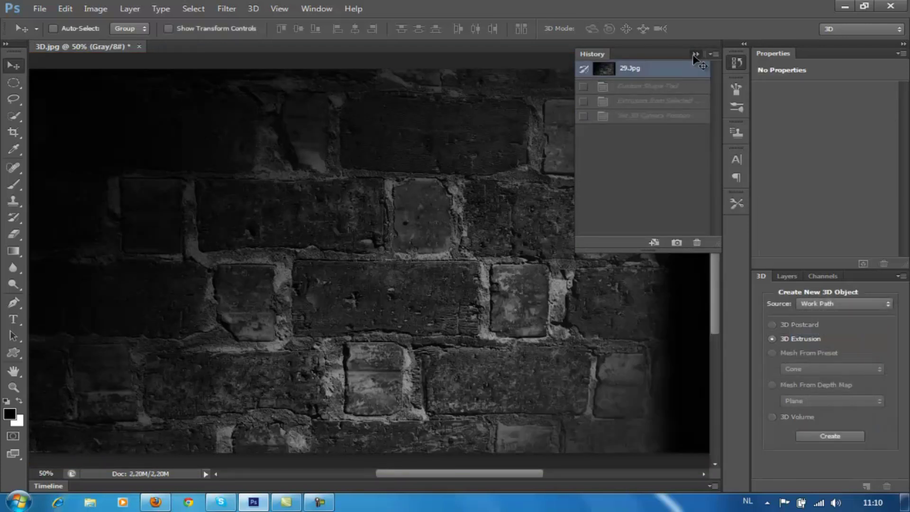
click(695, 54)
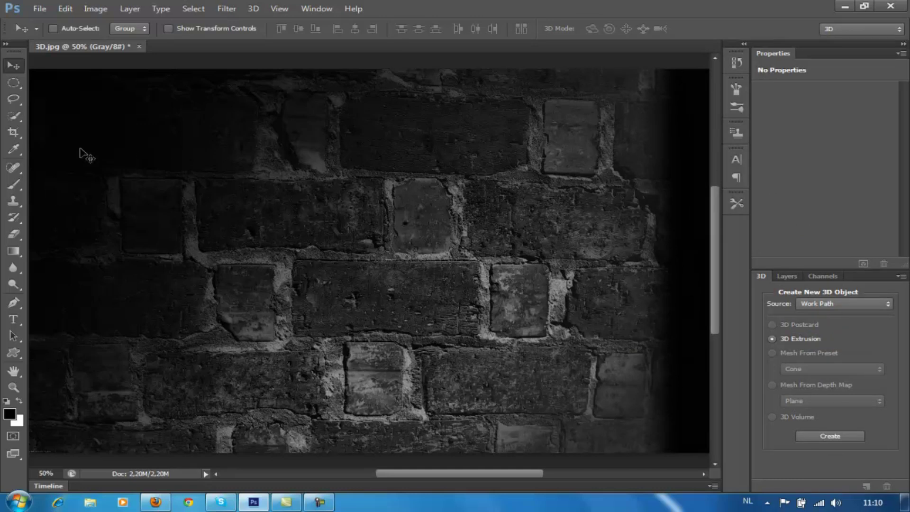
Step: Draw a new trophy path and apply 3D > New 3D Extrusion from Selected Path
click(15, 354)
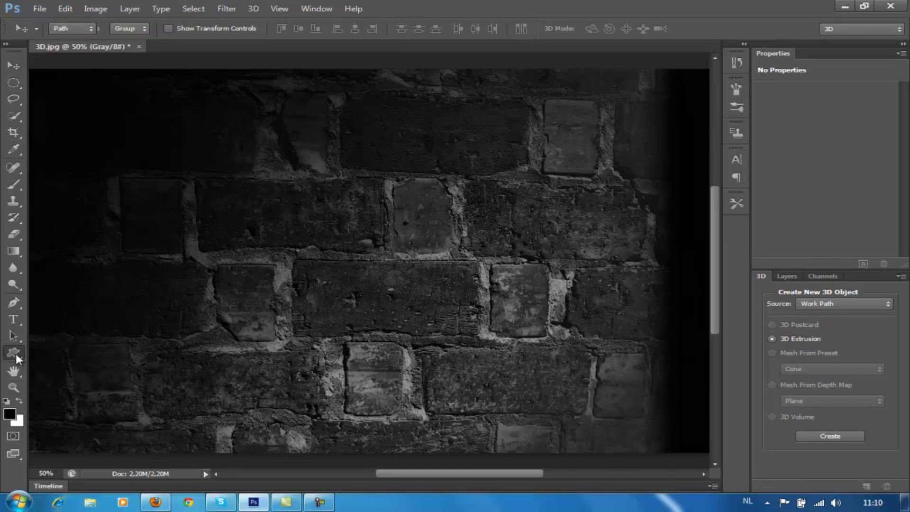
click(66, 411)
drag(231, 161, 500, 422)
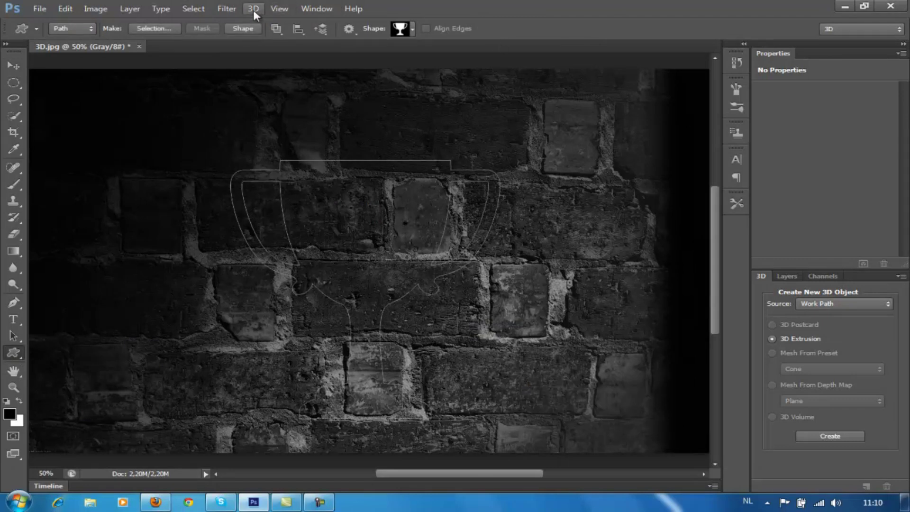
click(253, 10)
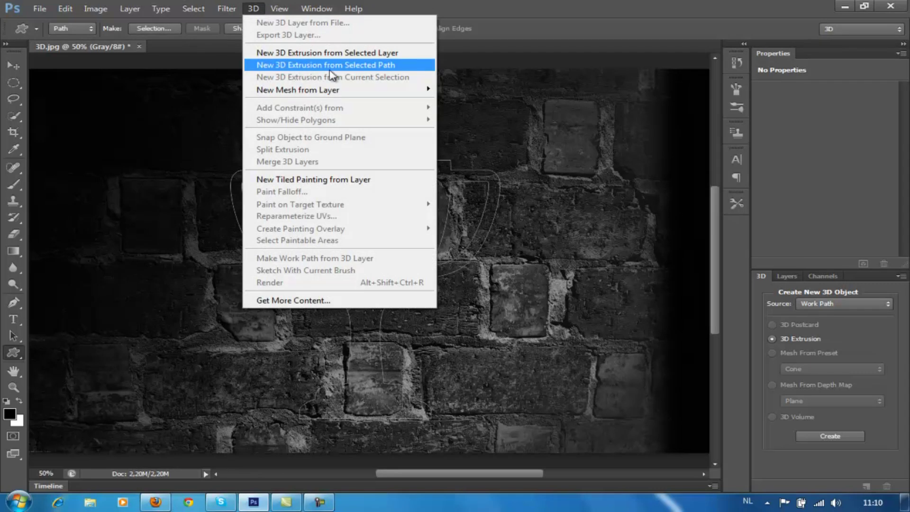
click(407, 67)
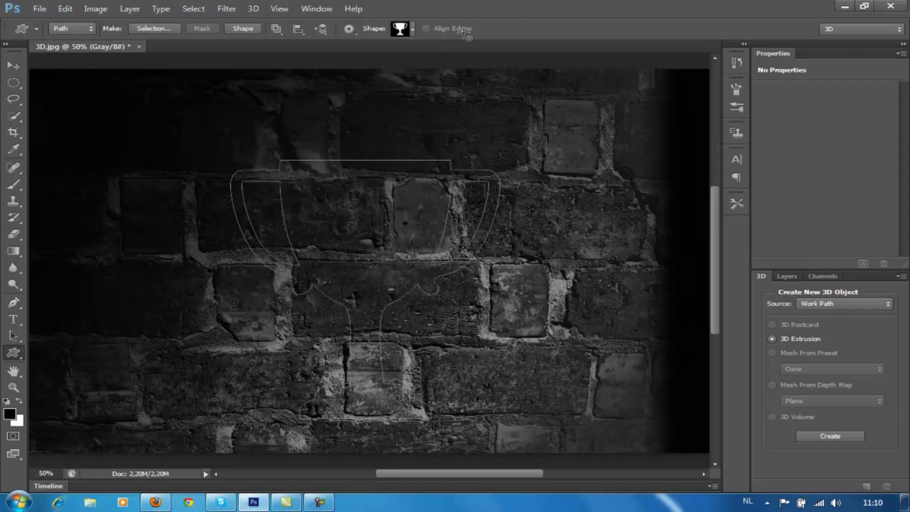
Step: Select the trophy path and set the 3D source to Current Selection
key(a)
click(384, 216)
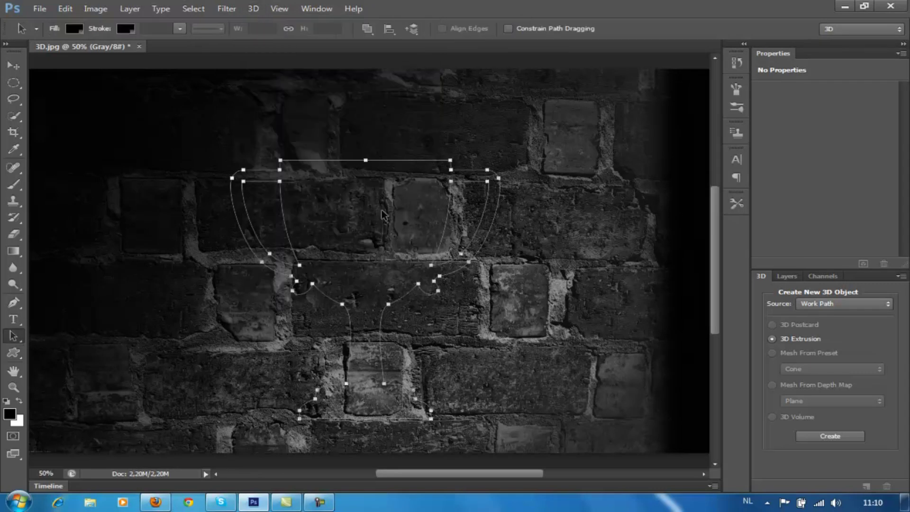
click(847, 308)
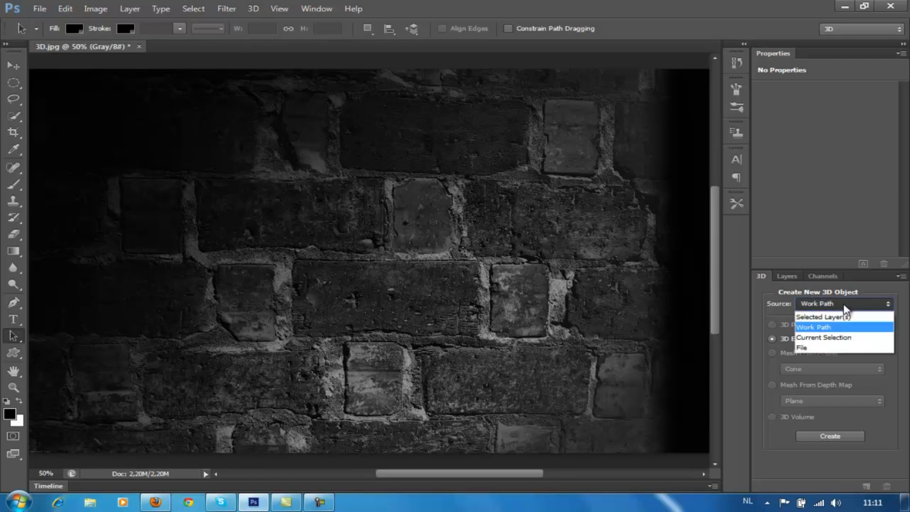
click(830, 338)
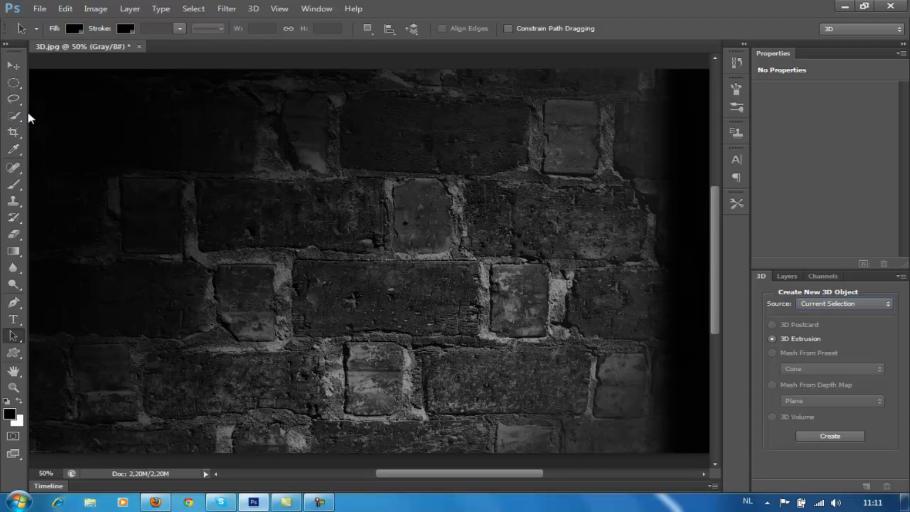
Step: Extrude a rectangular marquee selection of the wall into a 3D box and orbit it
click(13, 83)
click(47, 89)
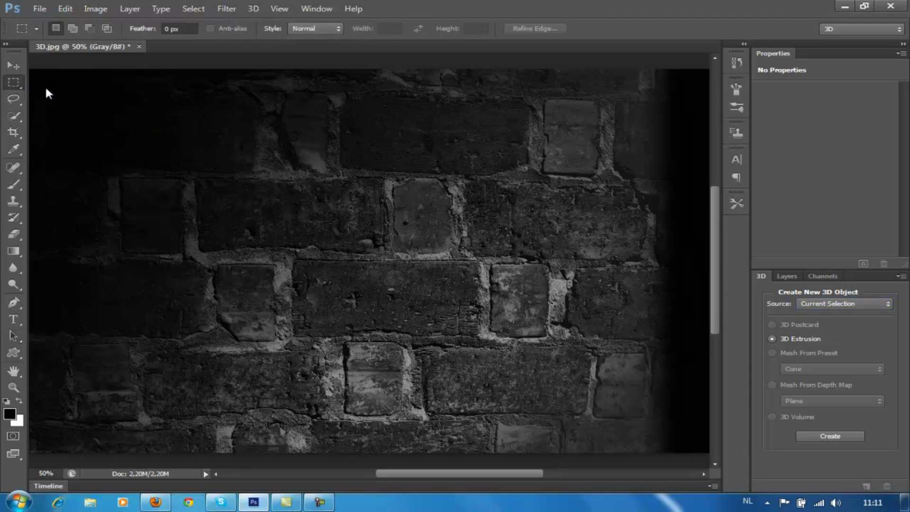
mouse_move(342, 297)
mouse_down()
mouse_move(610, 379)
mouse_move(604, 351)
mouse_move(605, 369)
mouse_up()
click(829, 435)
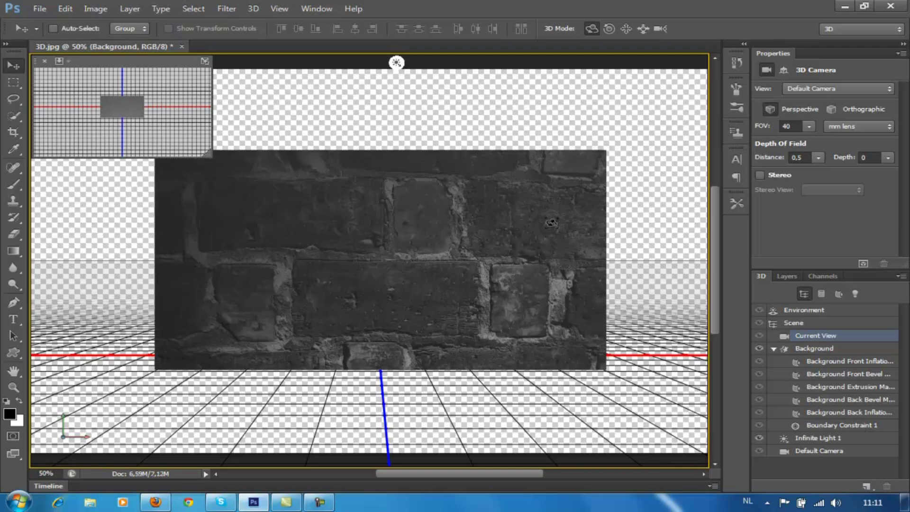
mouse_move(542, 195)
mouse_down()
mouse_move(329, 196)
mouse_move(485, 216)
mouse_move(589, 205)
mouse_up()
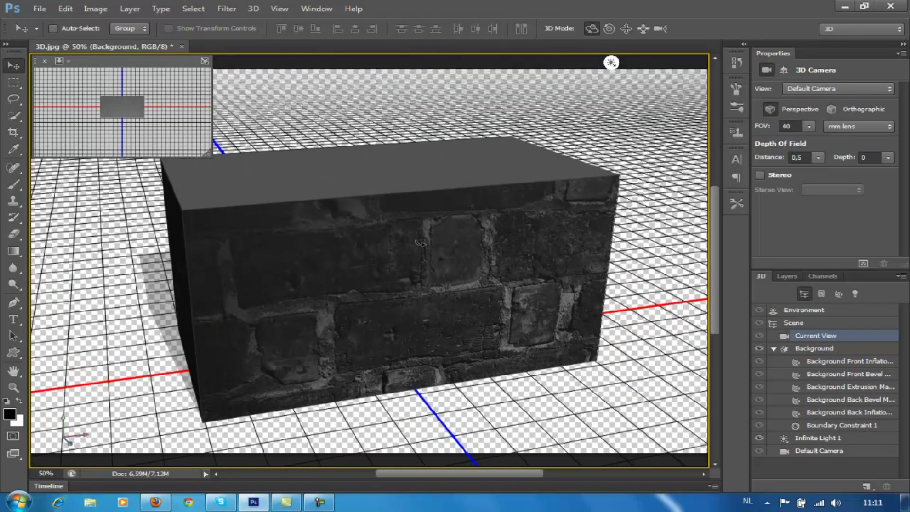
click(738, 63)
Step: Revert to the original photo and marquee-select a large rectangle of the wall
click(599, 71)
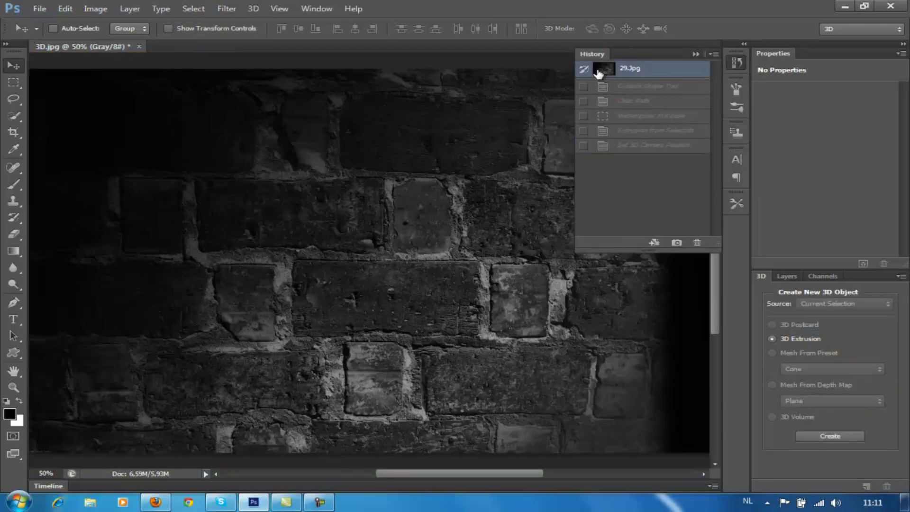
click(693, 54)
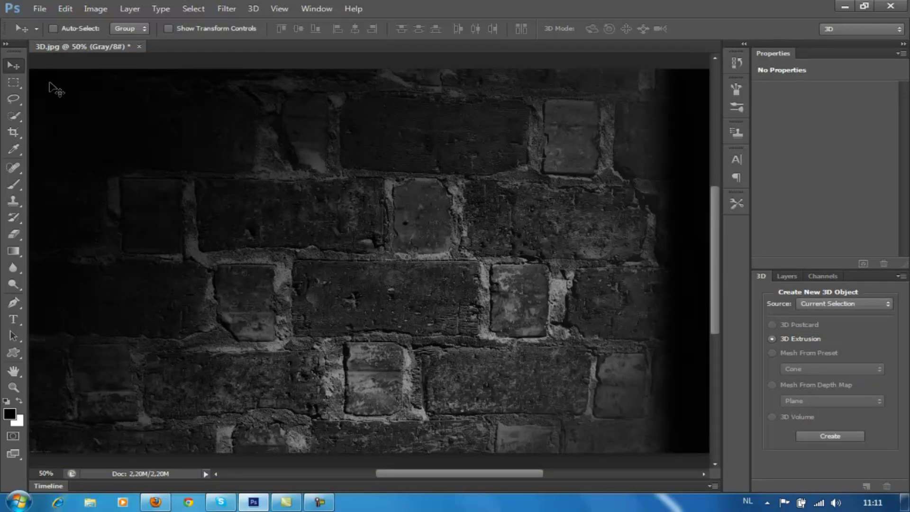
click(14, 82)
mouse_move(135, 134)
mouse_down()
mouse_move(612, 399)
mouse_move(622, 387)
mouse_up()
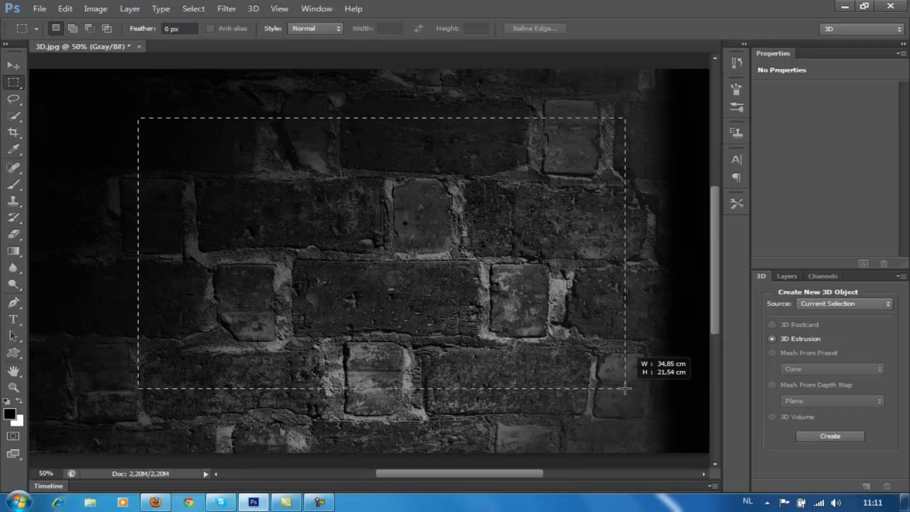
drag(622, 388, 628, 389)
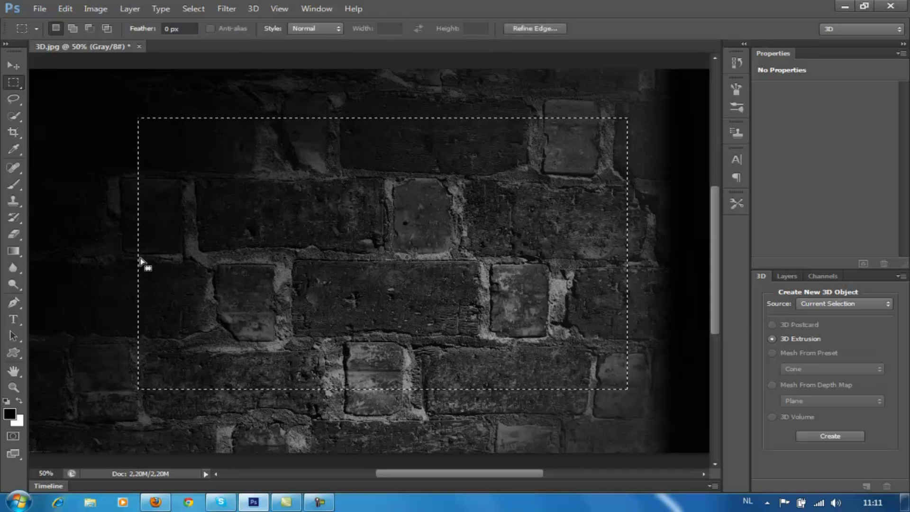
Step: Subtract the lower-left block, three vertical gaps, a right strip and a small top-left hole
key(alt)
mouse_move(120, 238)
mouse_down()
mouse_move(203, 300)
mouse_move(257, 405)
mouse_up()
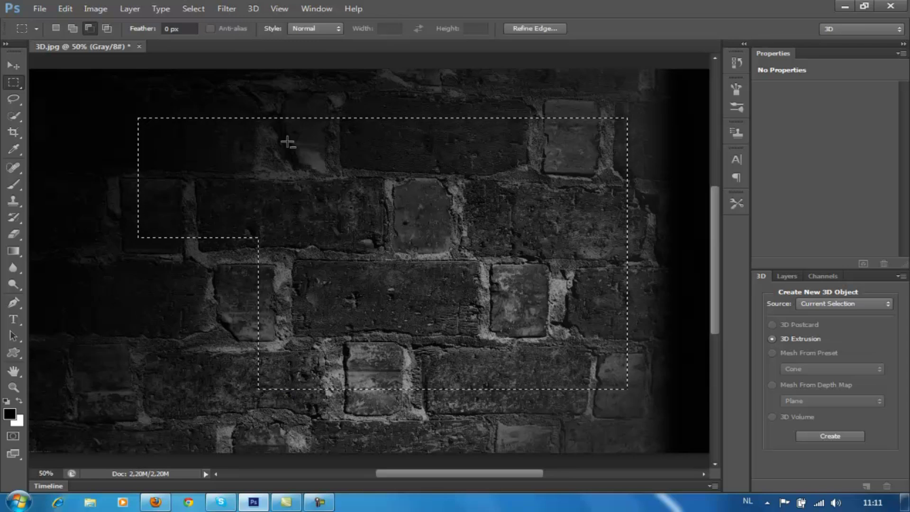
mouse_move(355, 101)
mouse_down()
mouse_move(365, 374)
mouse_move(364, 354)
mouse_up()
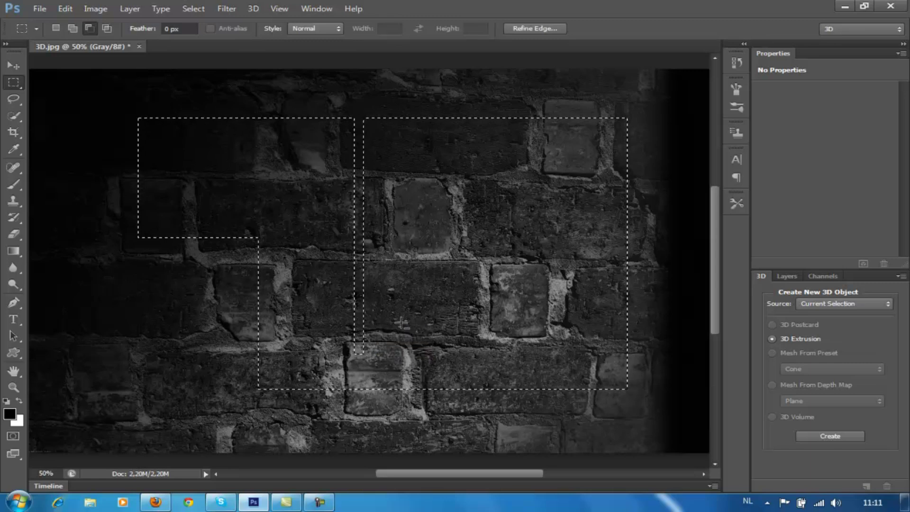
drag(429, 103, 436, 348)
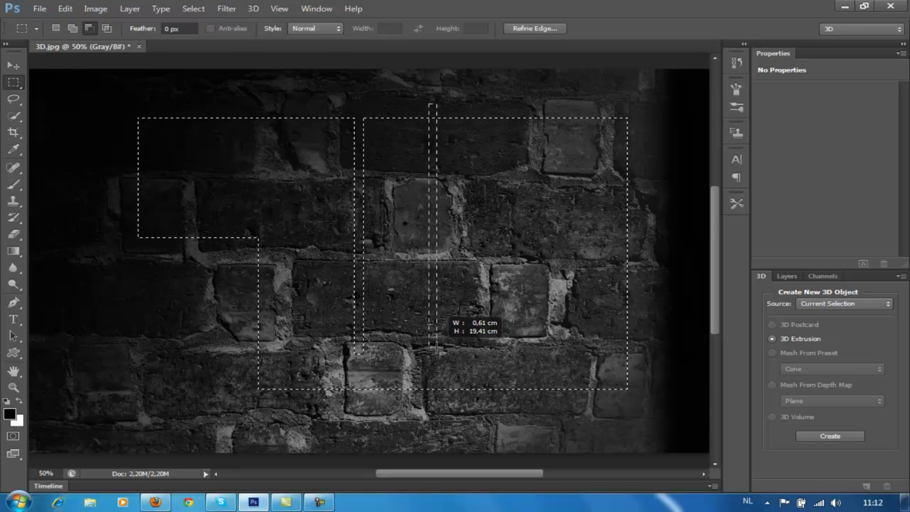
drag(437, 349, 437, 348)
mouse_move(506, 111)
mouse_down()
mouse_move(493, 323)
mouse_move(499, 402)
mouse_up()
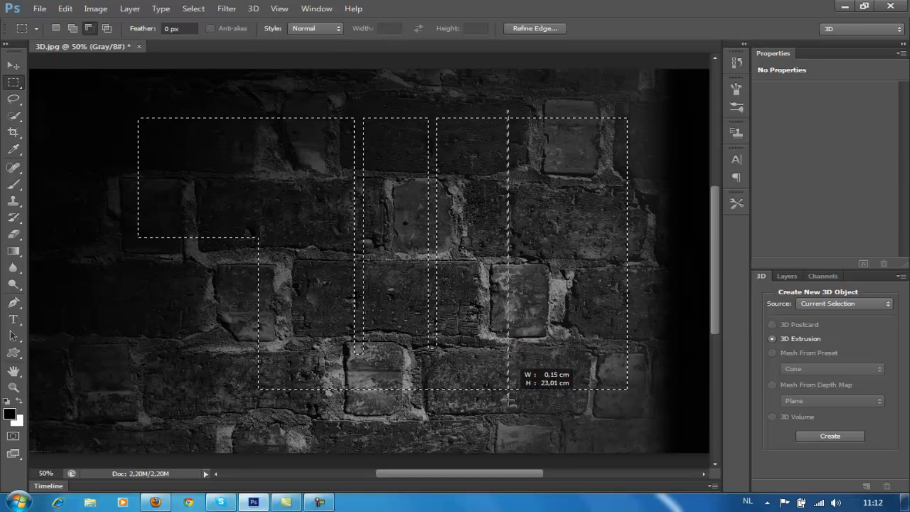
drag(499, 402, 498, 401)
drag(650, 91, 578, 439)
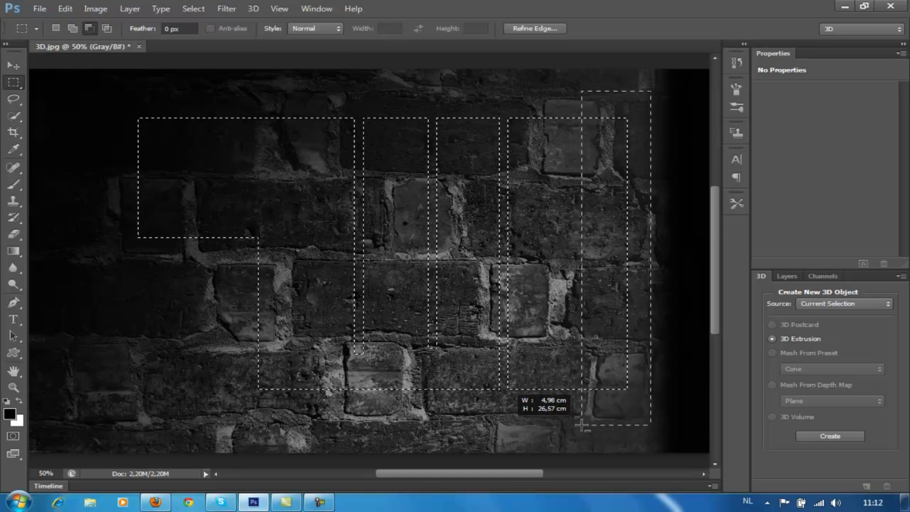
key(Escape)
drag(578, 439, 582, 425)
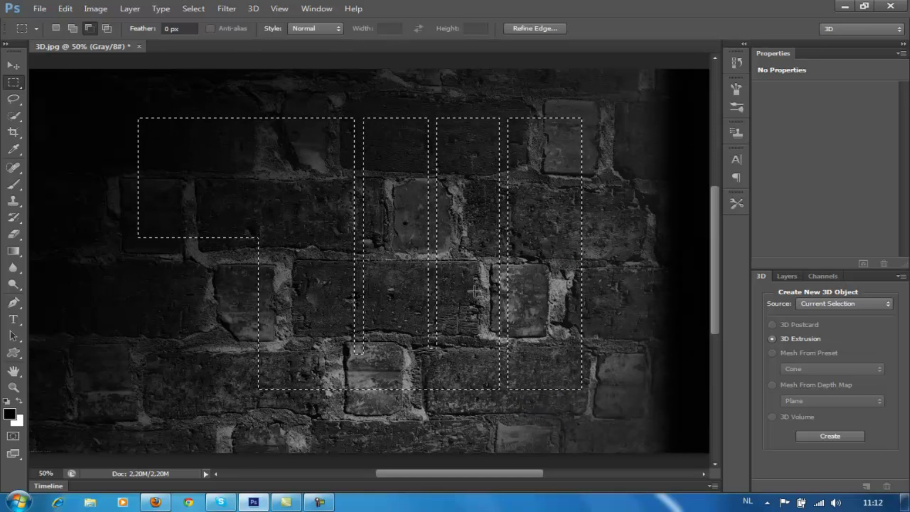
mouse_move(631, 88)
mouse_down()
mouse_move(608, 153)
mouse_move(577, 395)
mouse_up()
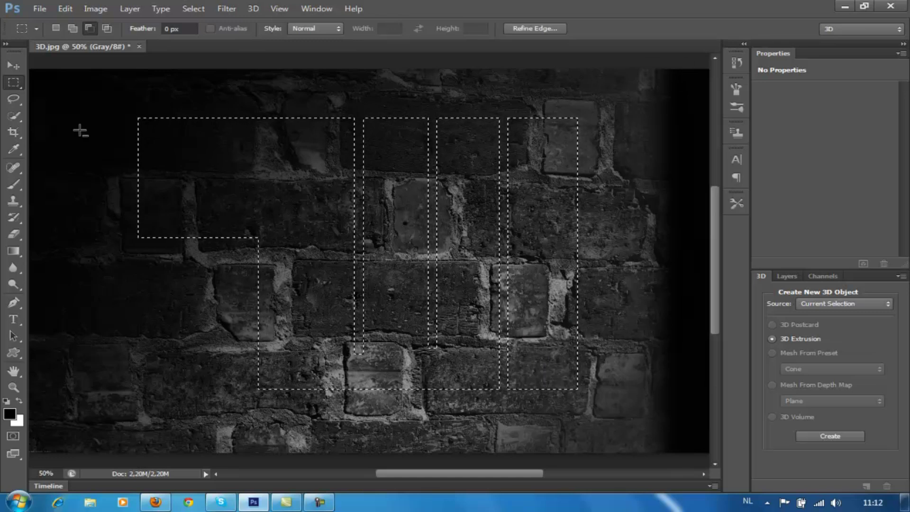
drag(168, 144, 255, 197)
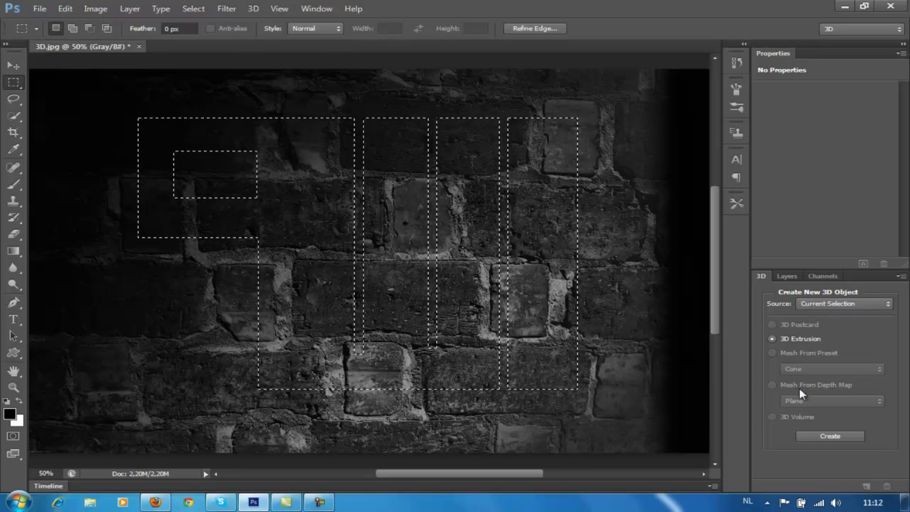
Step: Create a 3D Extrusion from the brick-wall selection, using Current Selection as the source
click(822, 437)
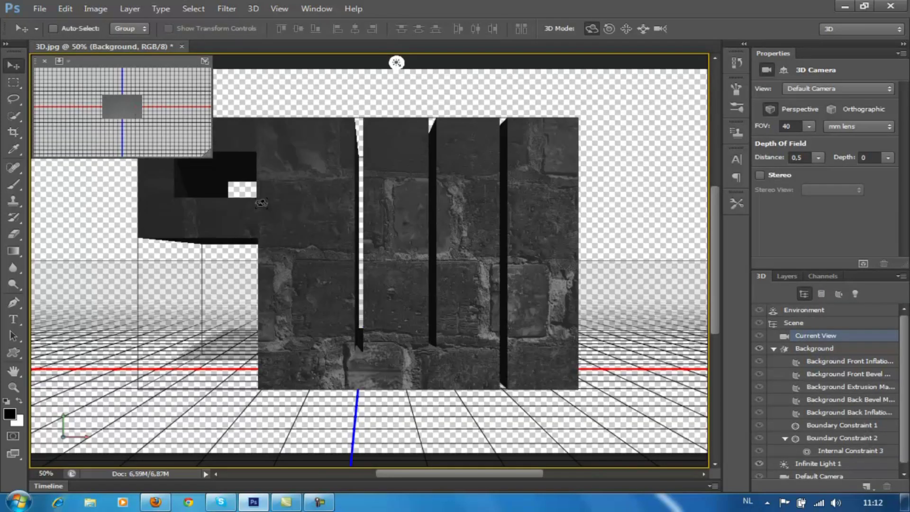
Step: Orbit the camera over and around the extruded brick blocks, ending at Custom View 2
mouse_move(321, 212)
mouse_down()
mouse_move(395, 213)
mouse_move(419, 62)
mouse_up()
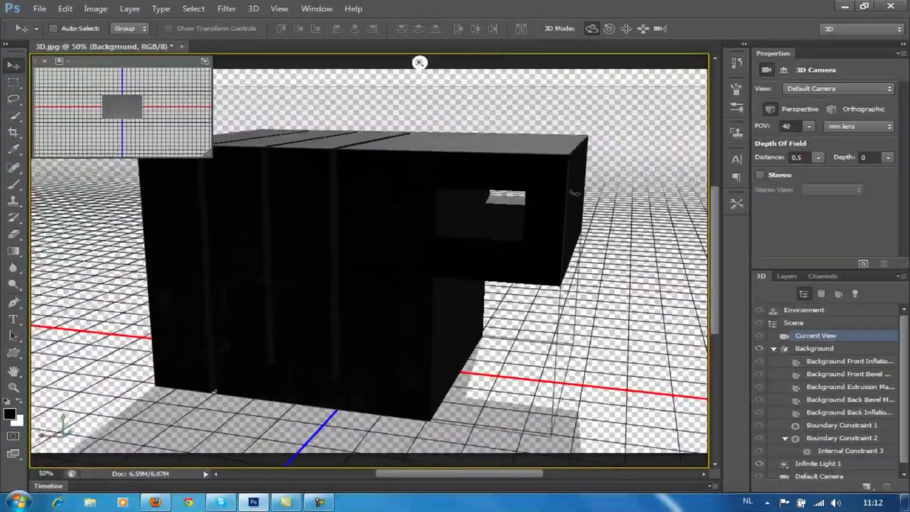
mouse_move(575, 193)
mouse_down()
mouse_move(349, 174)
mouse_move(321, 185)
mouse_move(334, 181)
mouse_up()
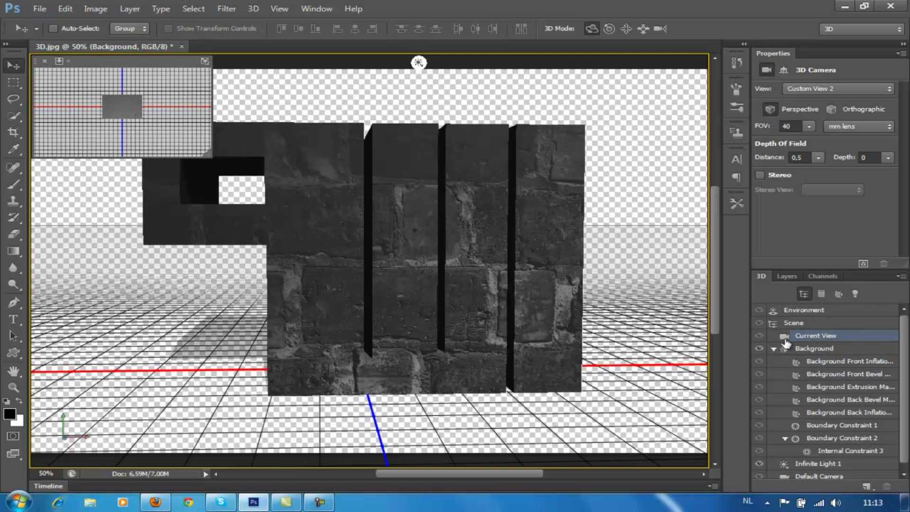
Step: Select the Background mesh, return to the current camera view and orbit around the blocks
click(813, 355)
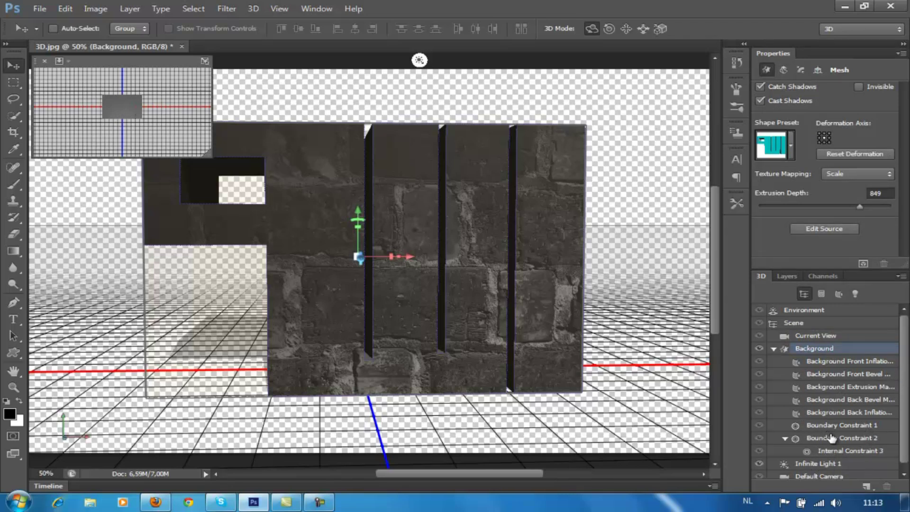
click(812, 336)
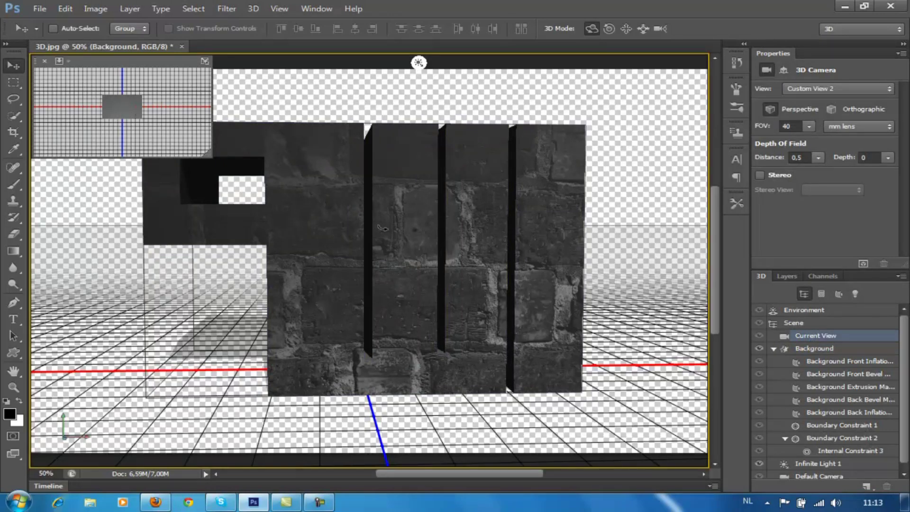
drag(420, 227, 251, 188)
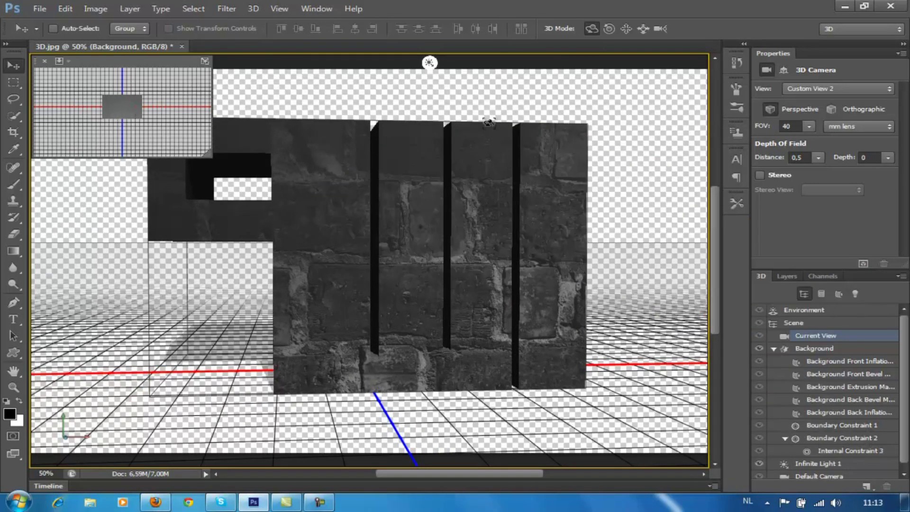
Step: Shift the brick mesh along Y, X and Z, and tilt it about 3° around Z
click(389, 209)
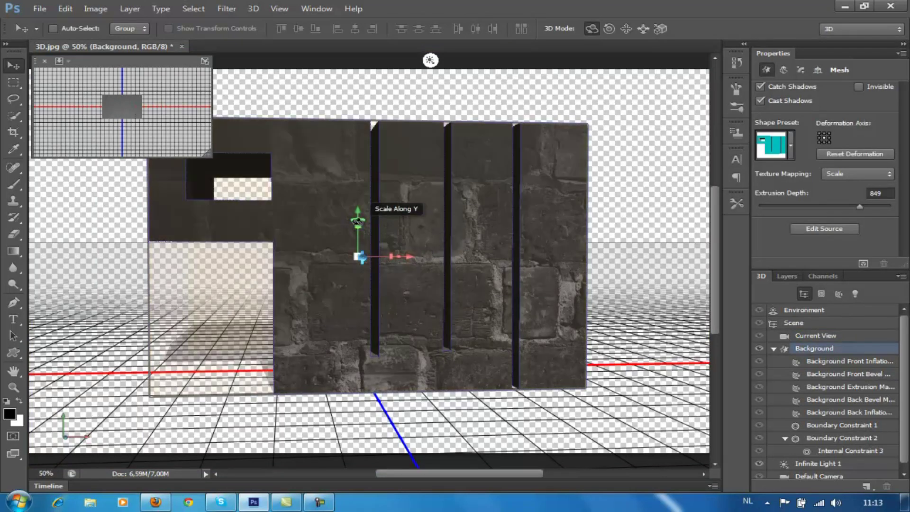
drag(357, 210, 353, 209)
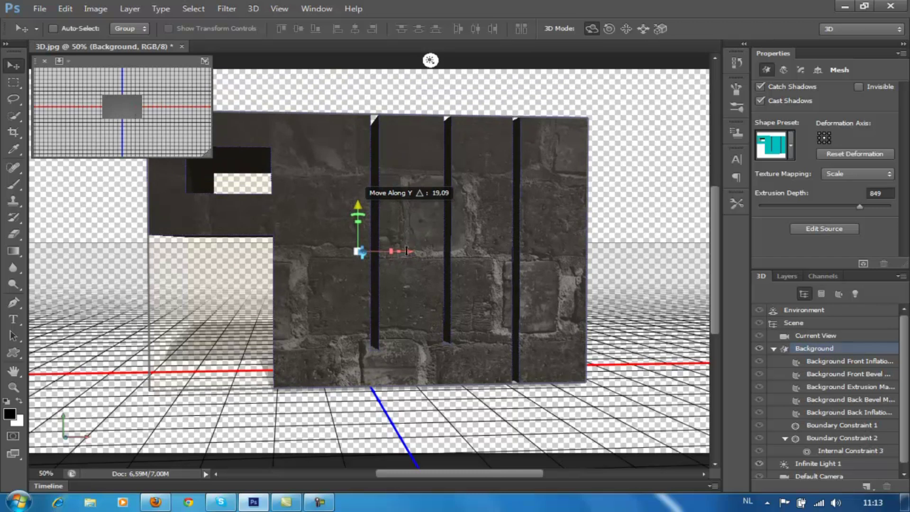
mouse_move(408, 252)
mouse_down()
mouse_move(421, 253)
mouse_move(393, 252)
mouse_up()
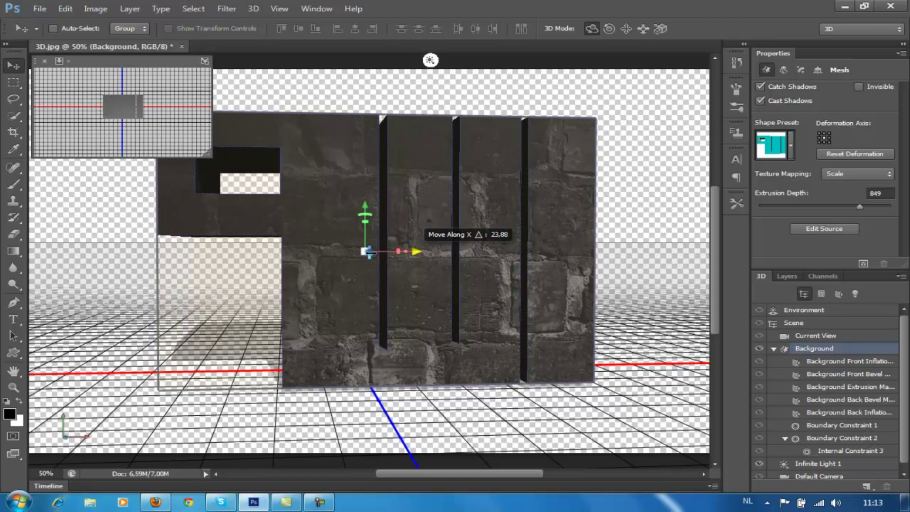
drag(370, 249, 370, 251)
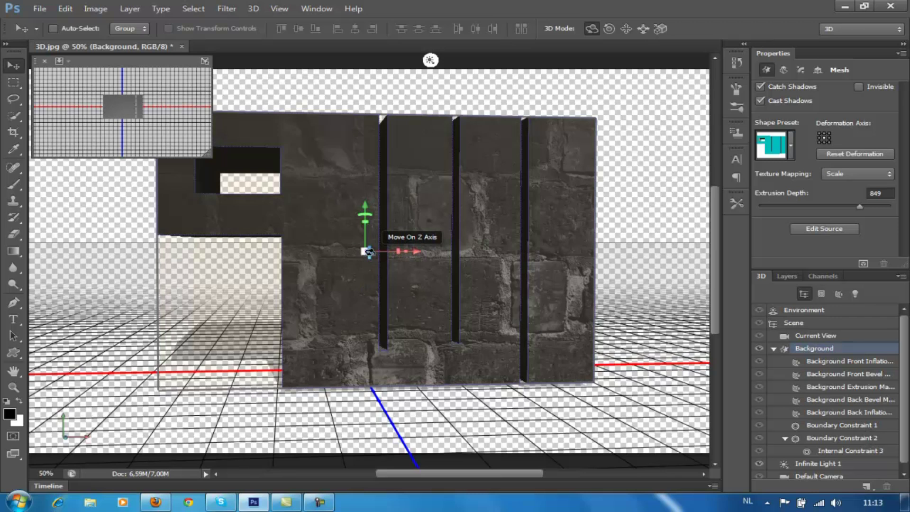
mouse_move(370, 252)
mouse_down()
mouse_move(396, 371)
mouse_move(369, 271)
mouse_up()
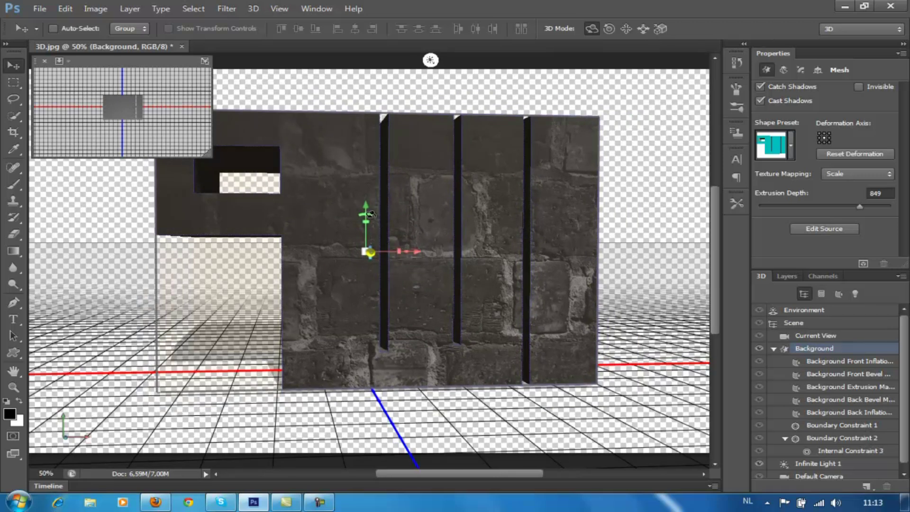
mouse_move(374, 216)
mouse_down()
mouse_move(384, 220)
mouse_move(368, 221)
mouse_move(400, 250)
mouse_move(422, 257)
mouse_up()
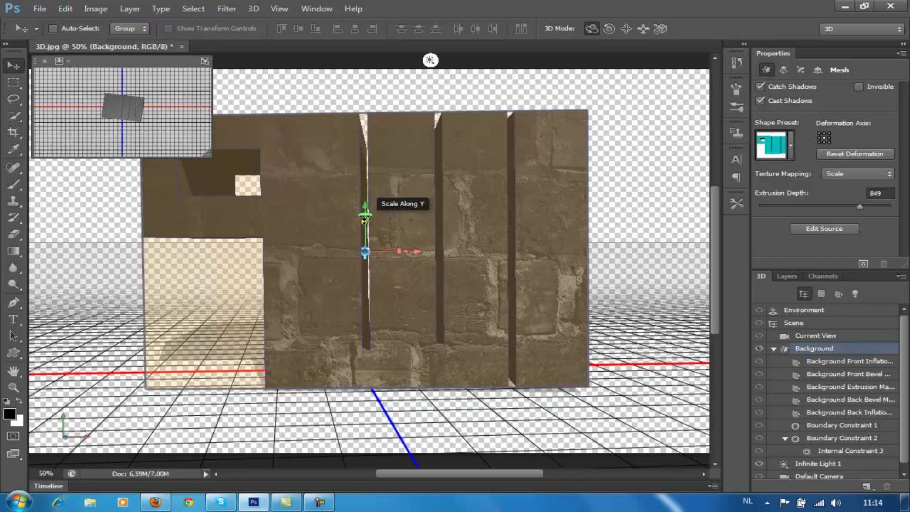
Step: Scale the brick mesh to about 96.7% in Y and 101.3% in X, then deselect it
drag(365, 219, 386, 238)
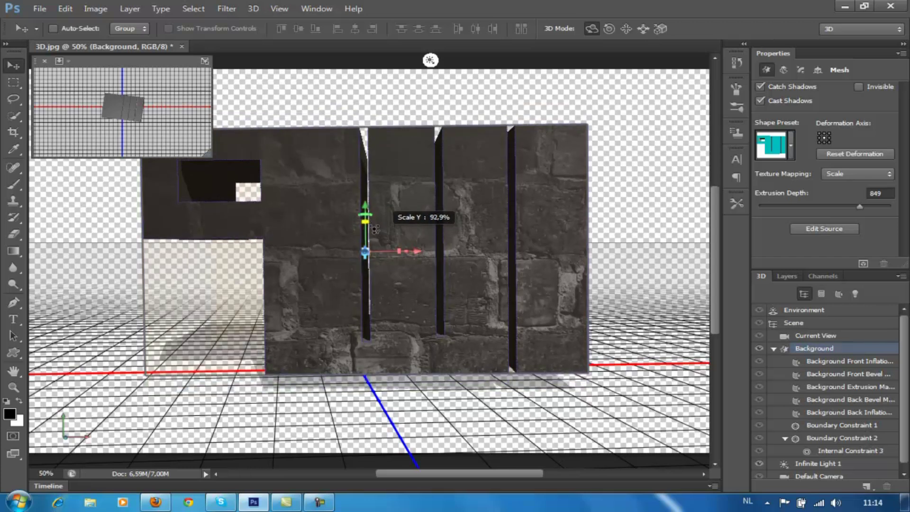
drag(387, 238, 369, 223)
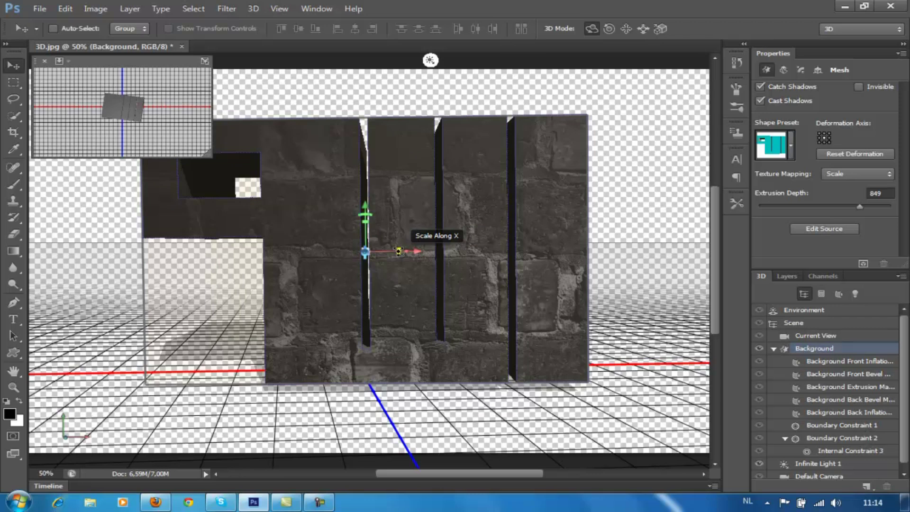
mouse_move(398, 251)
mouse_down()
mouse_move(410, 273)
mouse_move(404, 245)
mouse_move(365, 252)
mouse_up()
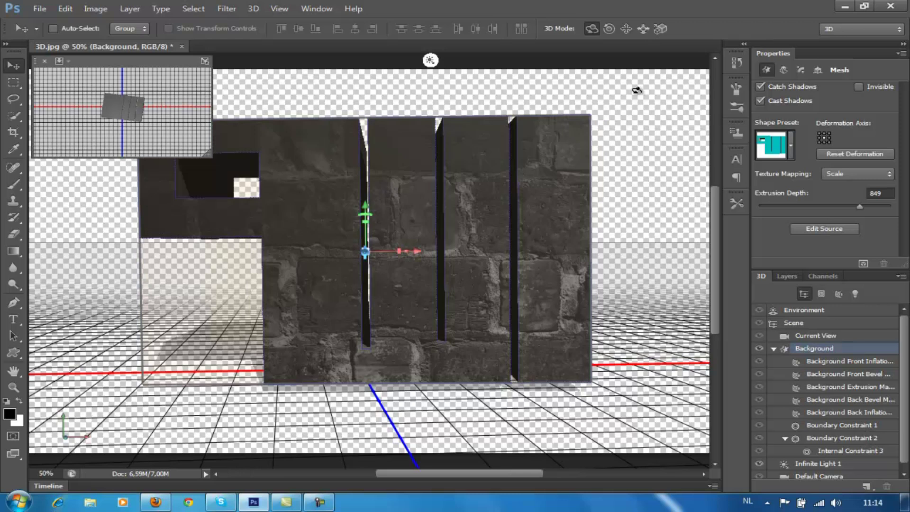
click(637, 90)
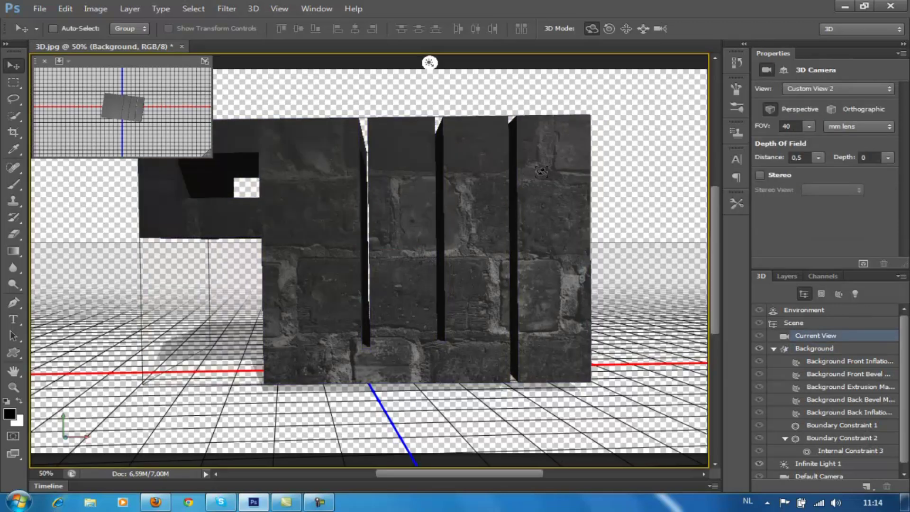
Step: Tilt the Background mesh a few degrees around X and uniformly scale it to about 104%
click(620, 114)
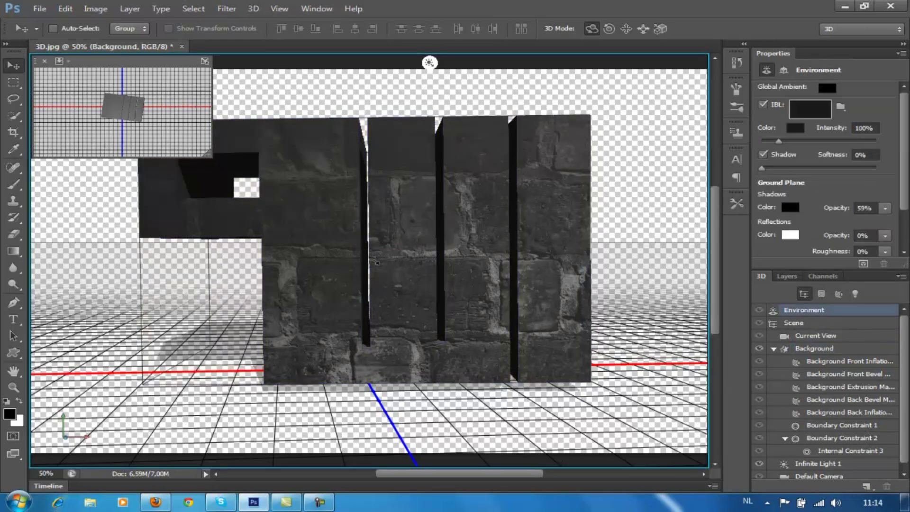
drag(394, 263, 399, 263)
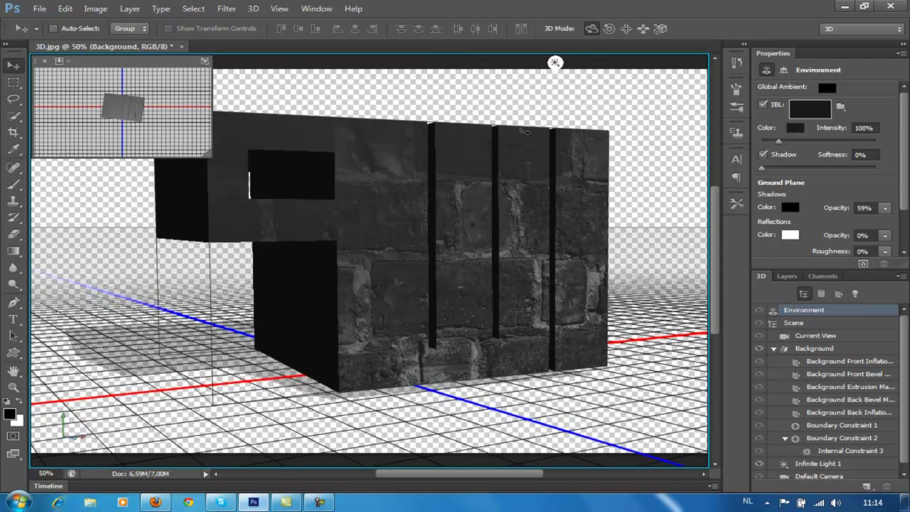
click(411, 241)
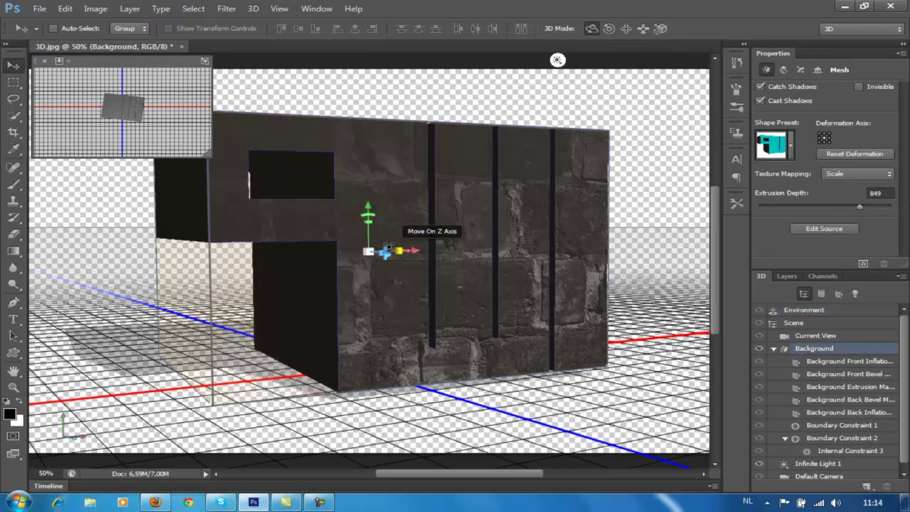
mouse_move(385, 252)
mouse_down()
mouse_move(383, 243)
mouse_move(388, 249)
mouse_move(375, 254)
mouse_up()
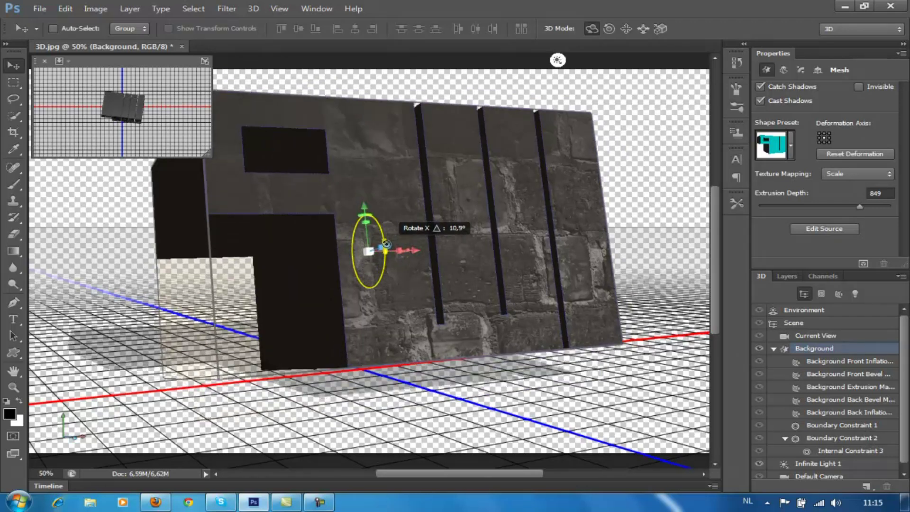
drag(369, 253, 372, 256)
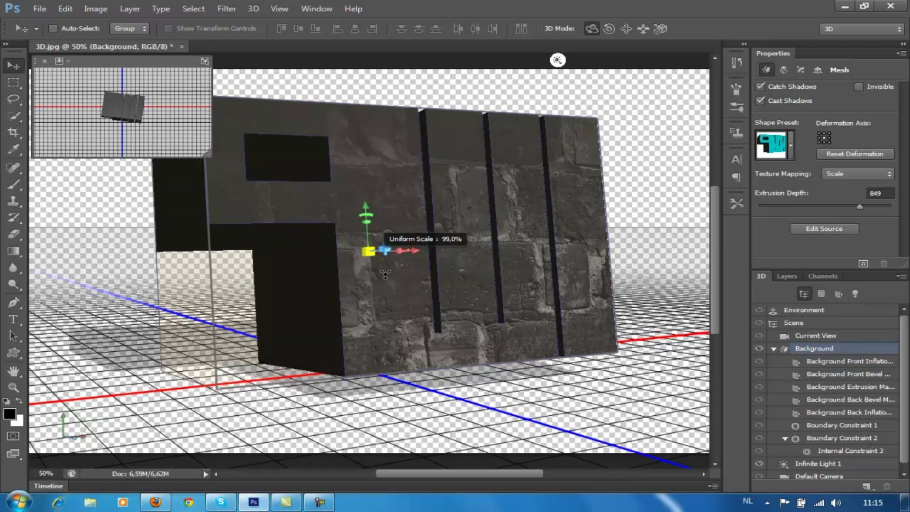
mouse_move(386, 275)
mouse_down()
mouse_move(395, 296)
mouse_move(366, 237)
mouse_move(386, 257)
mouse_up()
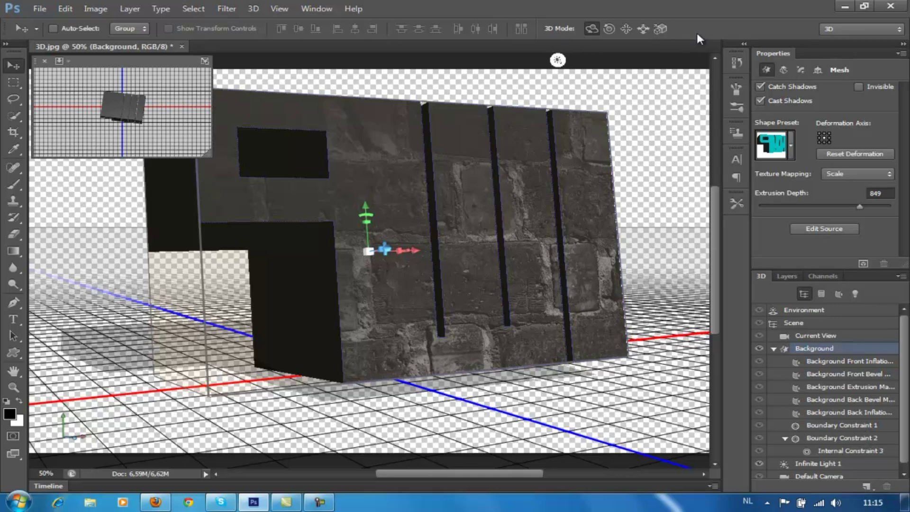
Step: Cycle through the Marquee, Layers, 3D and Move tools, then open General preferences with Ctrl+K
key(k)
key(k)
key(k)
key(k)
key(k)
click(11, 83)
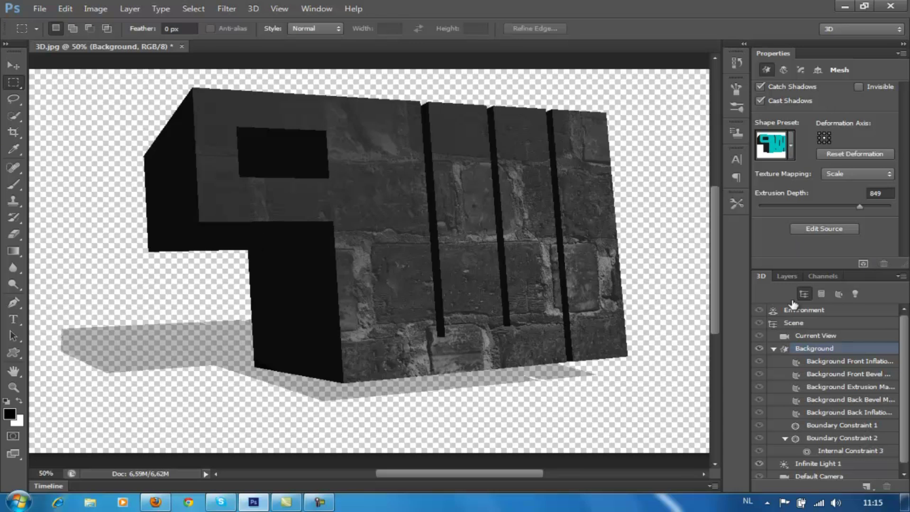
click(786, 276)
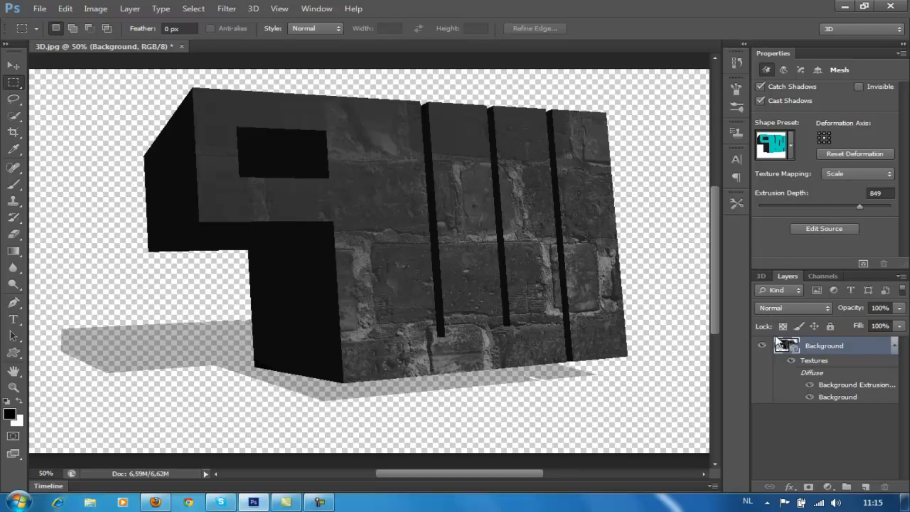
click(761, 276)
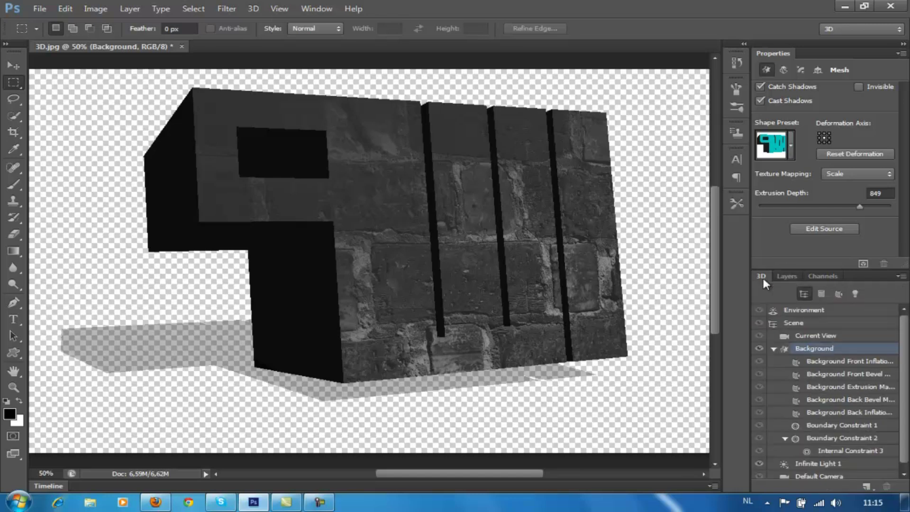
click(15, 69)
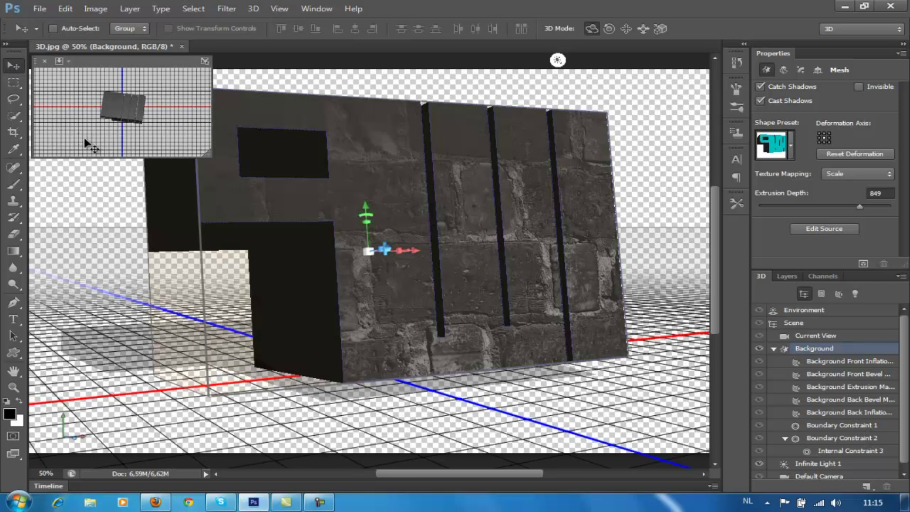
key(i)
key(ctrl+k)
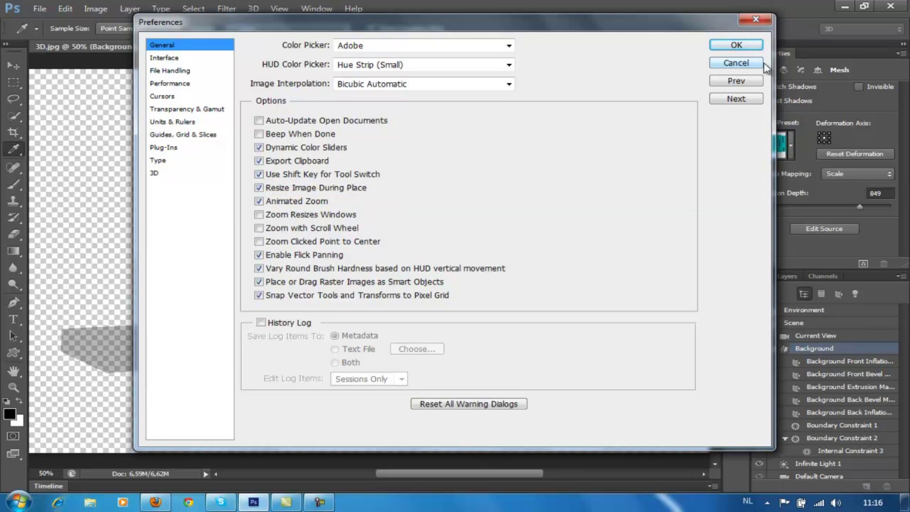
Step: Cancel the Preferences dialog and orbit the camera toward a front-on view of the block
click(736, 64)
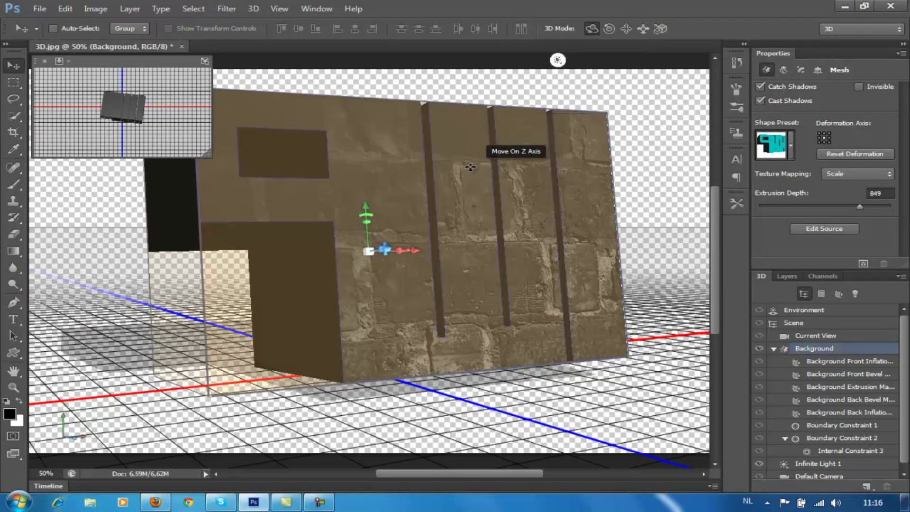
mouse_move(545, 142)
mouse_down()
mouse_move(557, 183)
mouse_move(542, 187)
mouse_move(559, 191)
mouse_move(545, 189)
mouse_up()
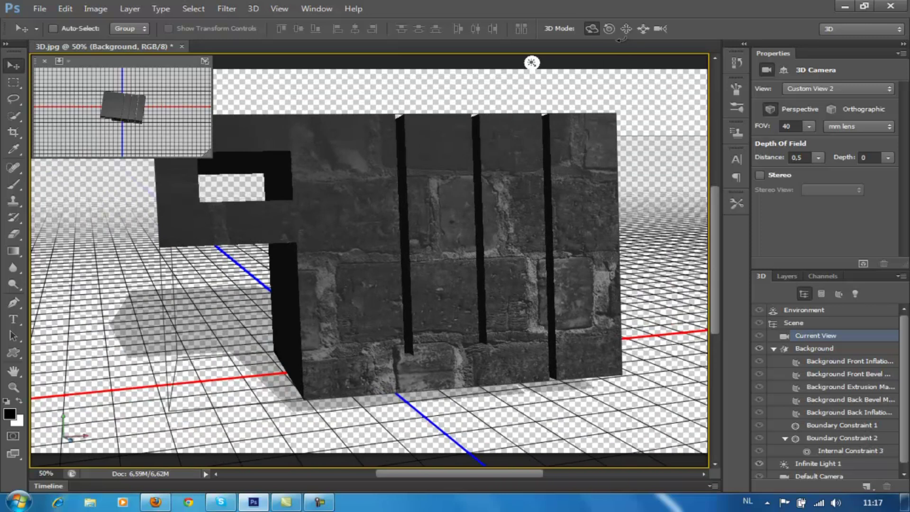
Step: Roll the camera slightly and pan it so the brick block shifts right
click(610, 30)
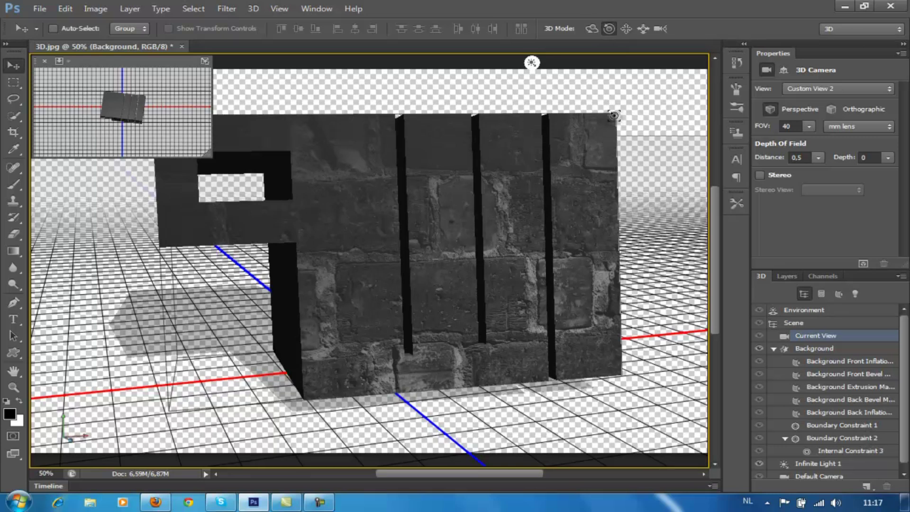
drag(619, 116, 612, 112)
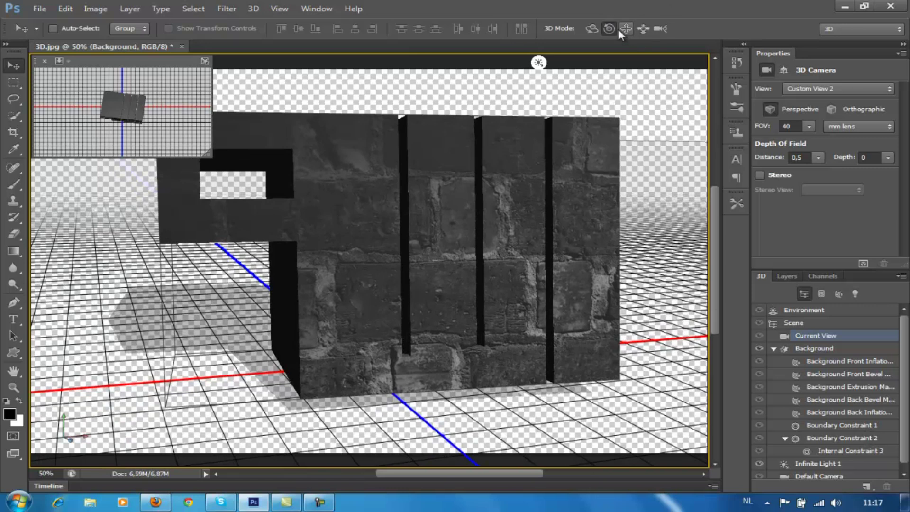
click(626, 28)
mouse_move(421, 225)
mouse_down()
mouse_move(422, 210)
mouse_move(437, 213)
mouse_move(392, 224)
mouse_move(445, 213)
mouse_move(394, 215)
mouse_move(409, 209)
mouse_up()
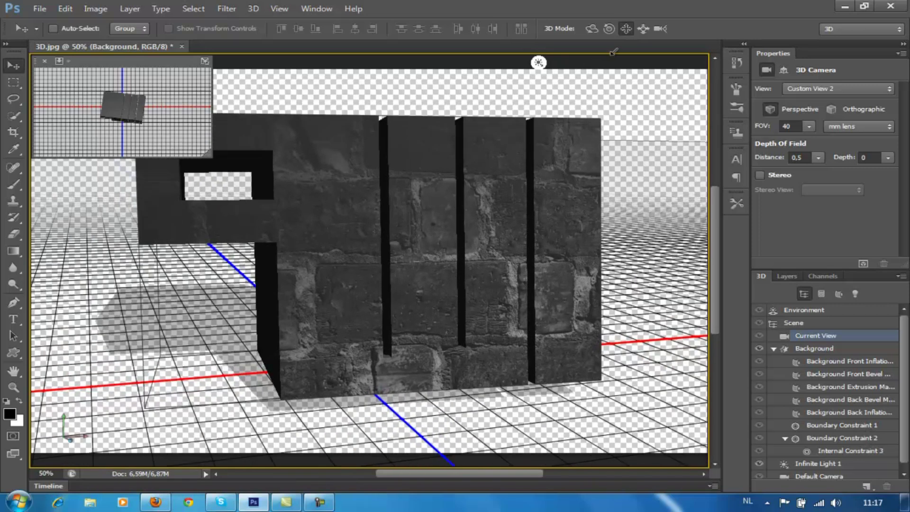
Step: Slide the camera closer to the block, set FOV to 34, and orbit to finish
click(647, 29)
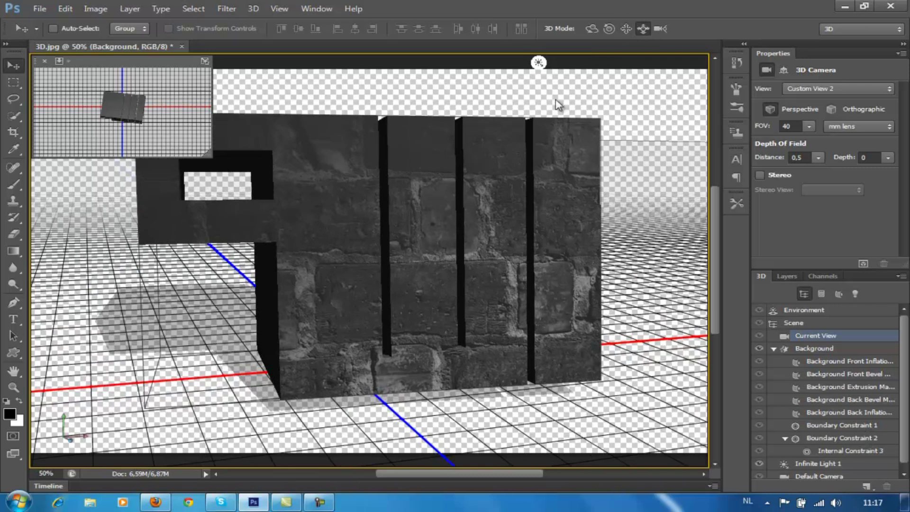
mouse_move(468, 252)
mouse_down()
mouse_move(481, 256)
mouse_move(446, 215)
mouse_up()
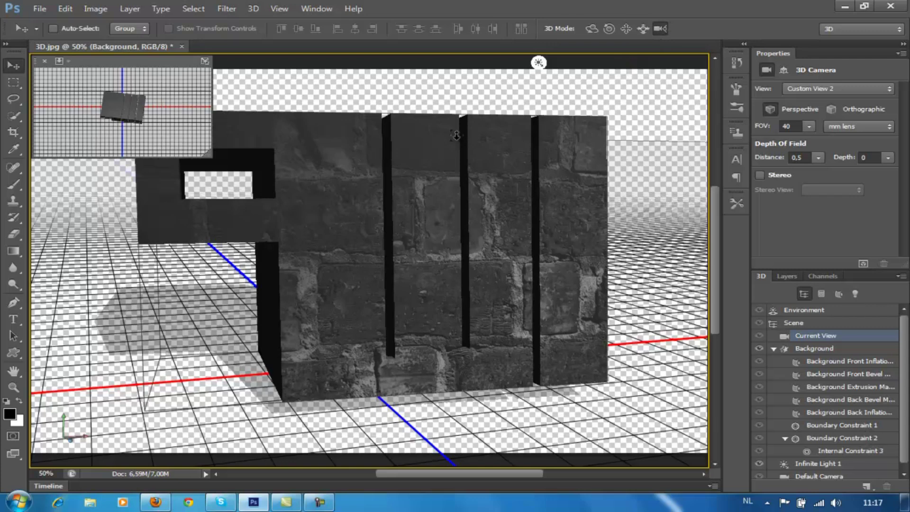
drag(436, 216, 426, 391)
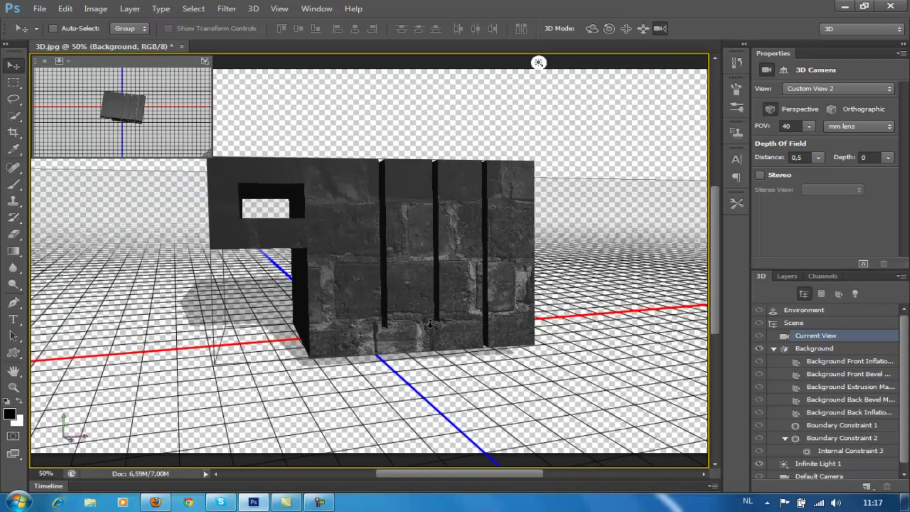
drag(427, 391, 432, 203)
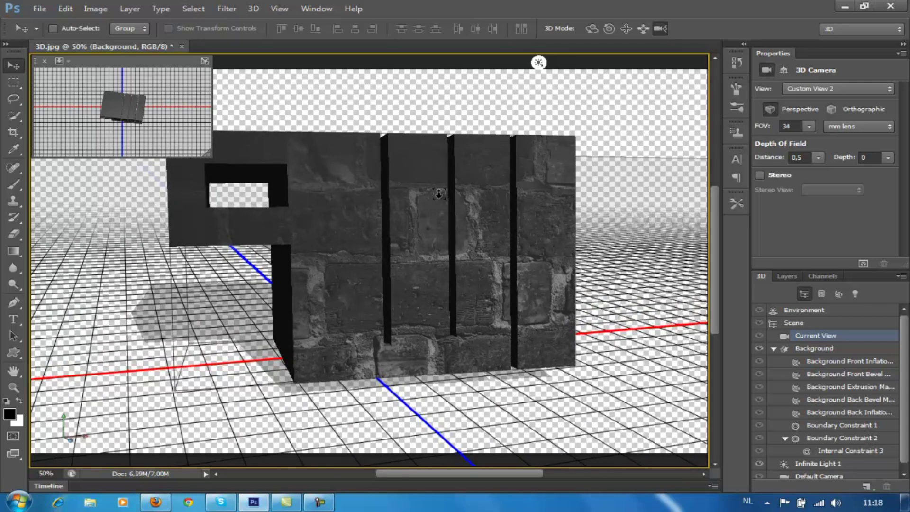
mouse_move(439, 174)
mouse_down()
mouse_move(440, 160)
mouse_move(451, 157)
mouse_up()
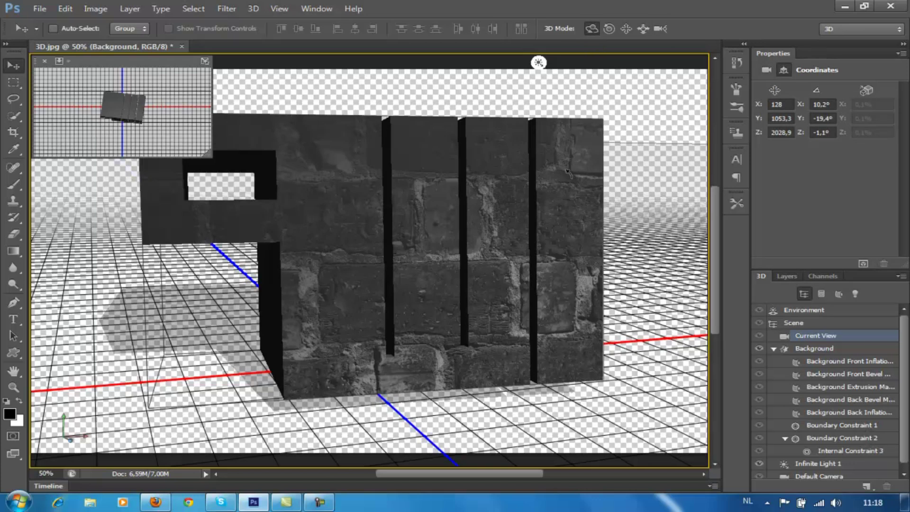
mouse_move(563, 170)
mouse_down()
mouse_move(574, 174)
mouse_move(567, 170)
mouse_up()
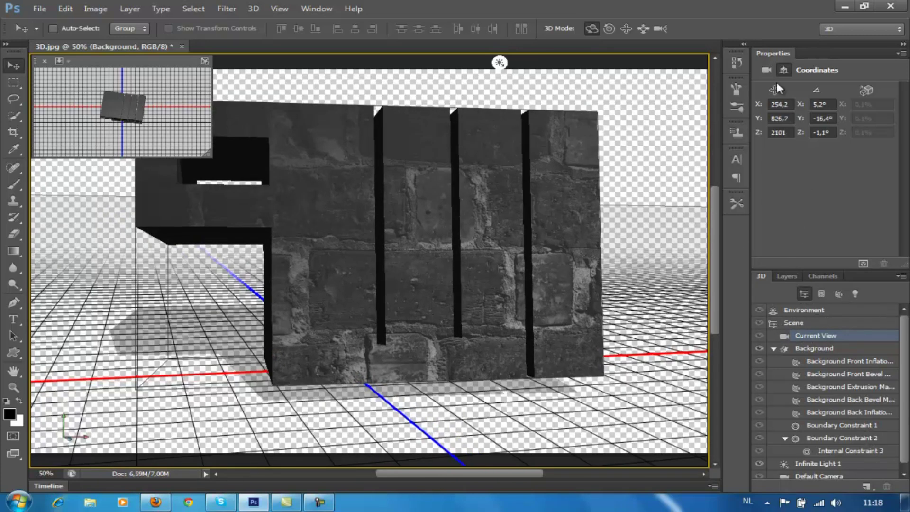
Step: Inspect the camera, Background mesh, Front Inflation material, infinite light and current view settings
click(766, 70)
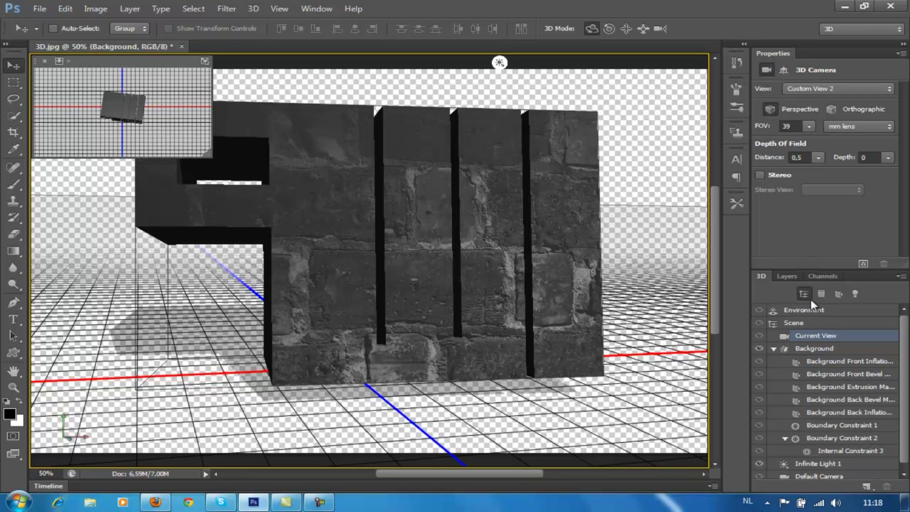
click(815, 348)
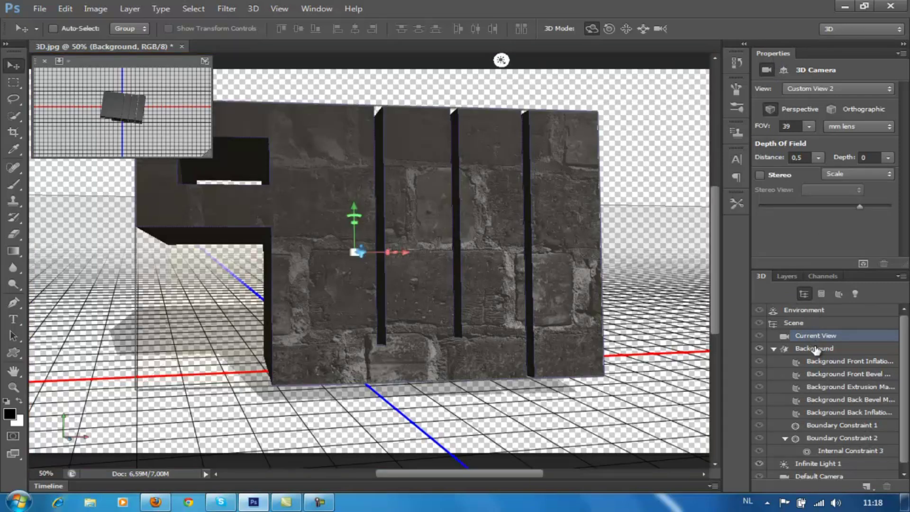
click(802, 70)
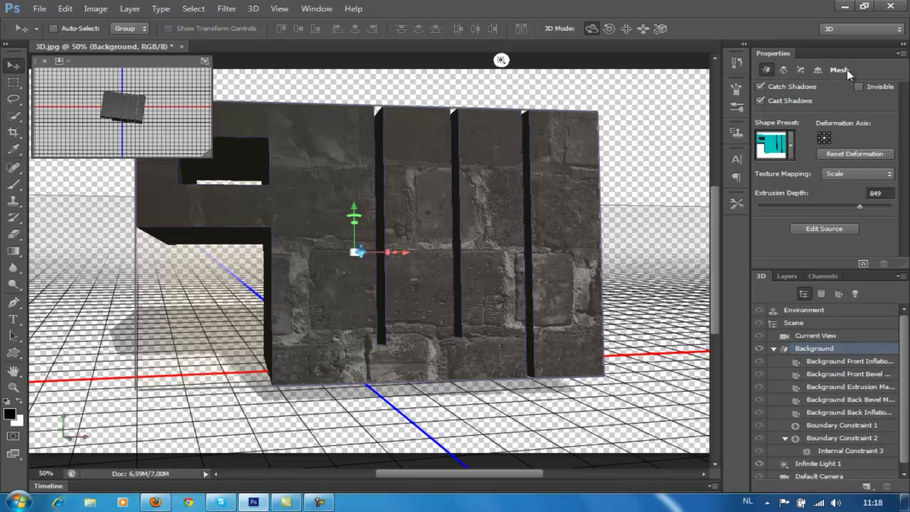
click(815, 364)
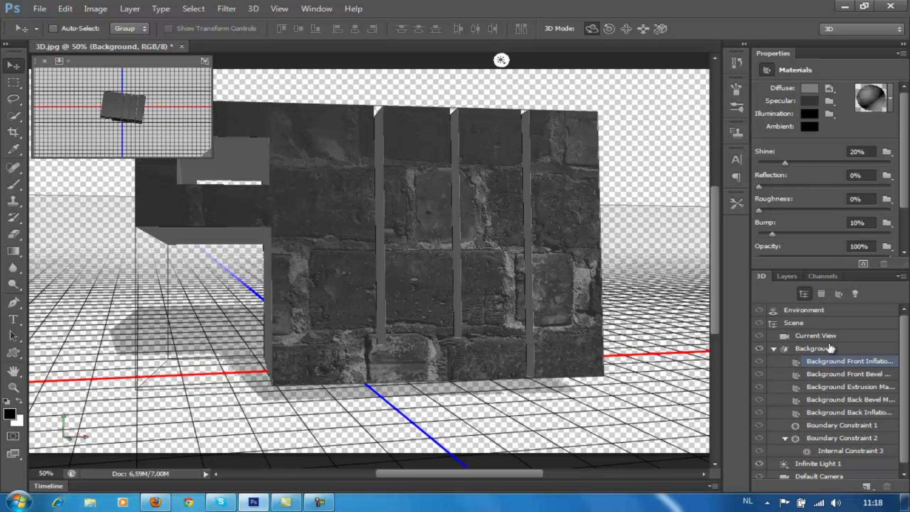
click(814, 464)
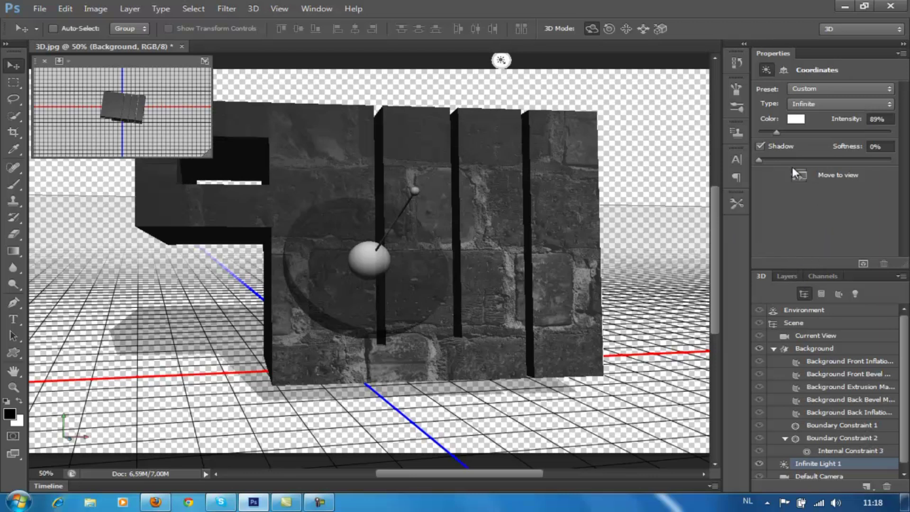
click(801, 337)
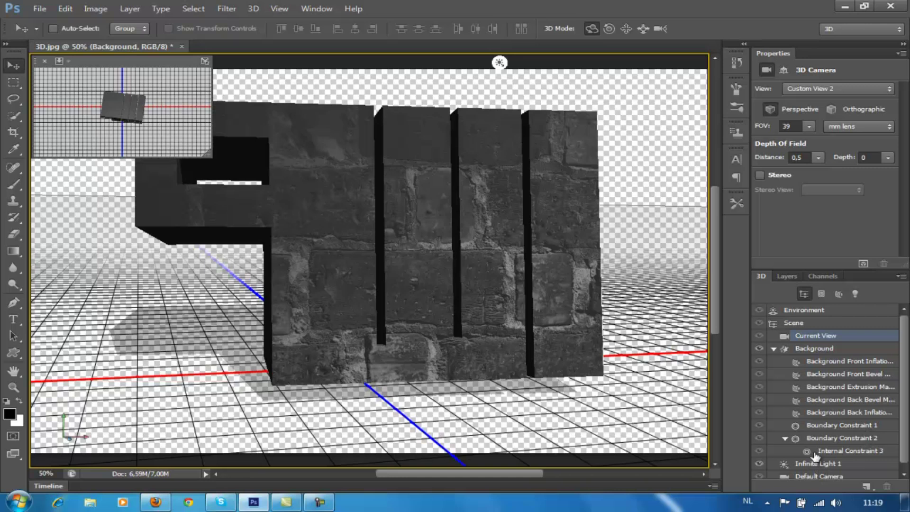
Step: Filter the 3D panel by meshes, materials and lights, then return to Whole Scene
click(821, 294)
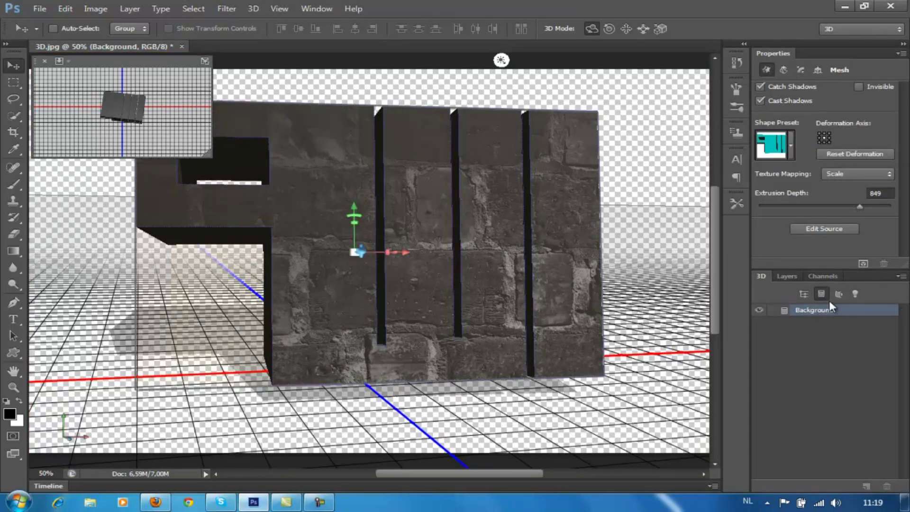
click(833, 295)
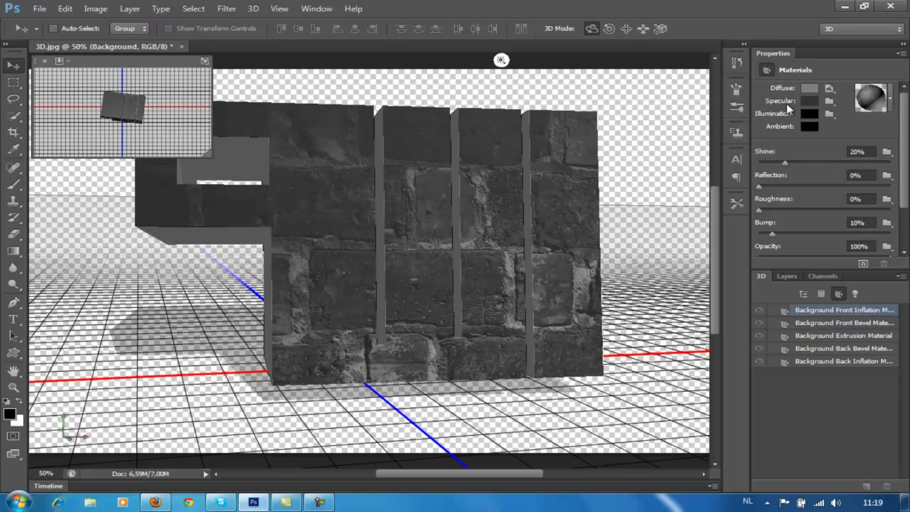
click(855, 294)
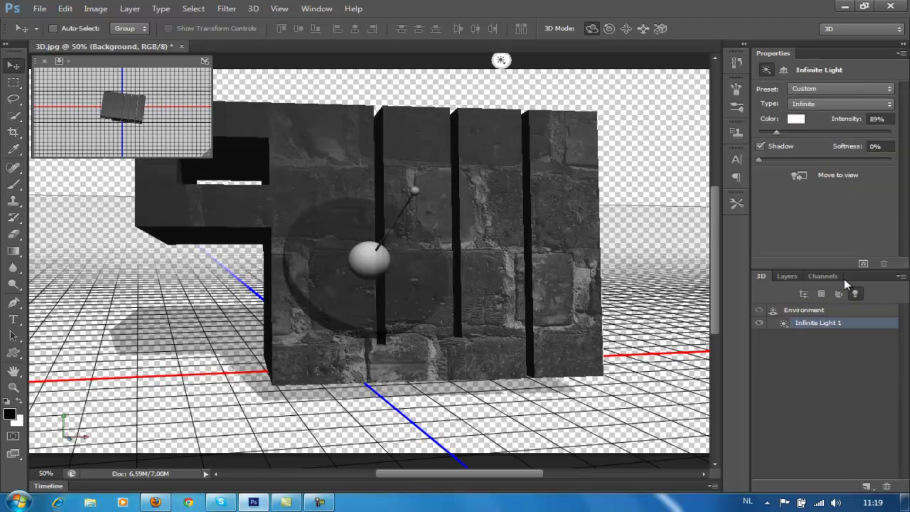
click(800, 293)
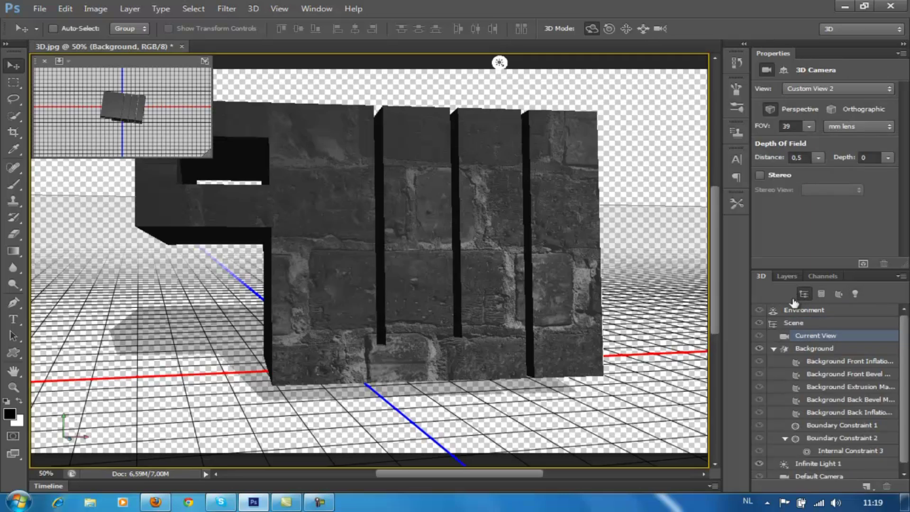
drag(903, 336, 906, 344)
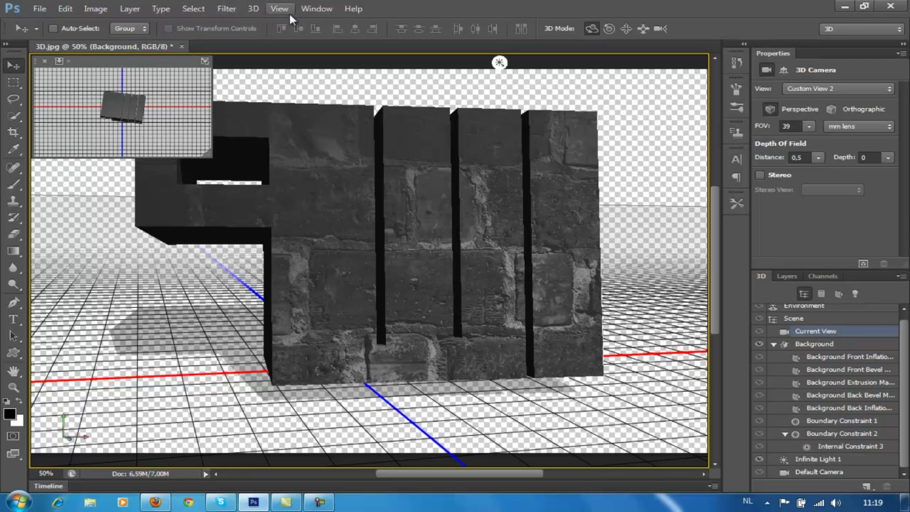
click(275, 9)
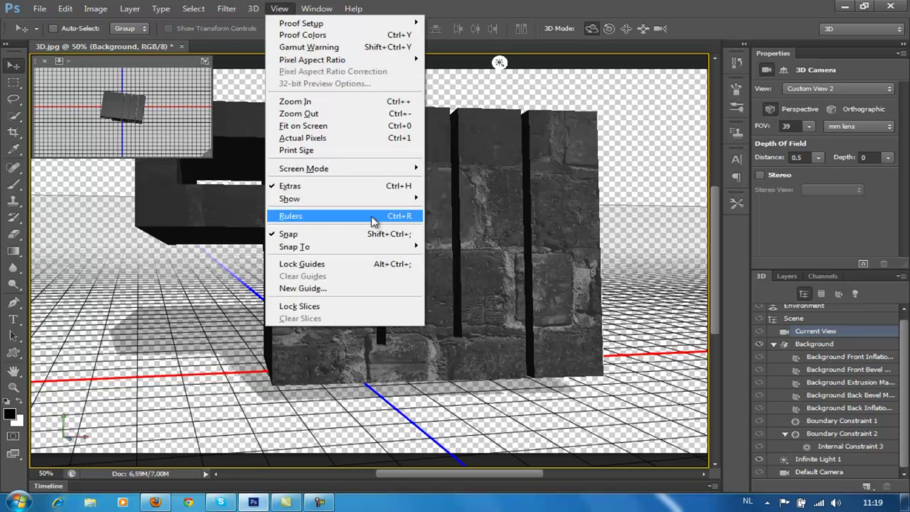
mouse_move(290, 198)
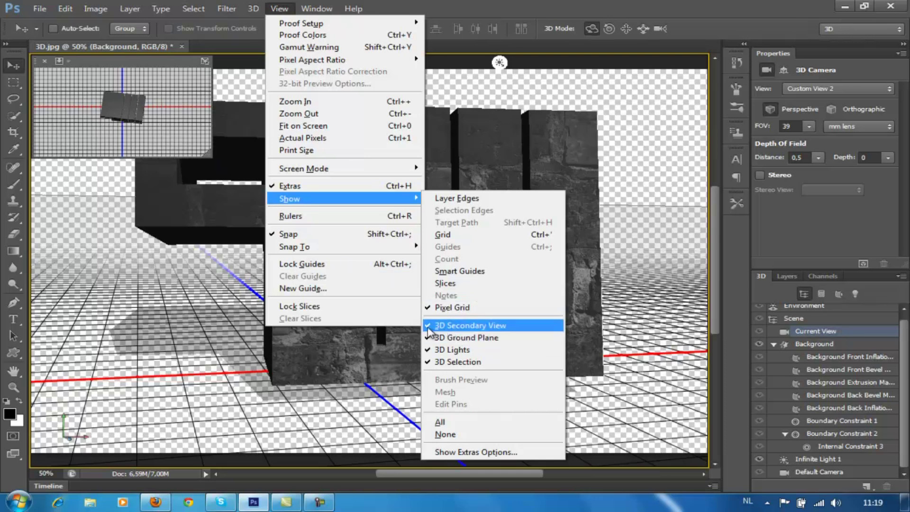
click(428, 327)
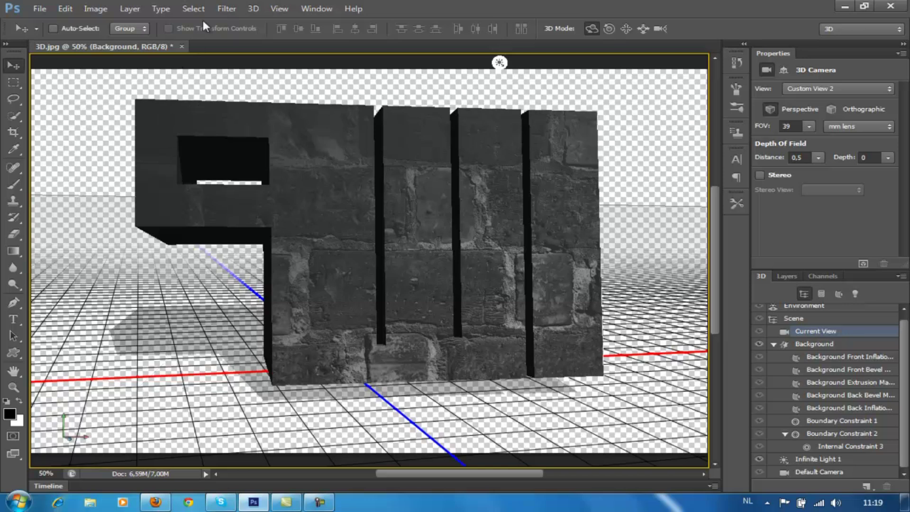
click(252, 9)
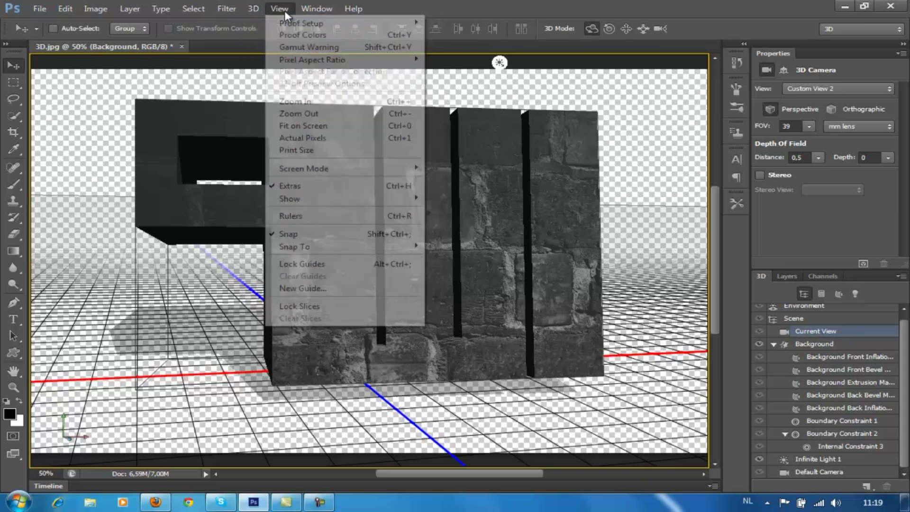
mouse_move(306, 198)
click(438, 337)
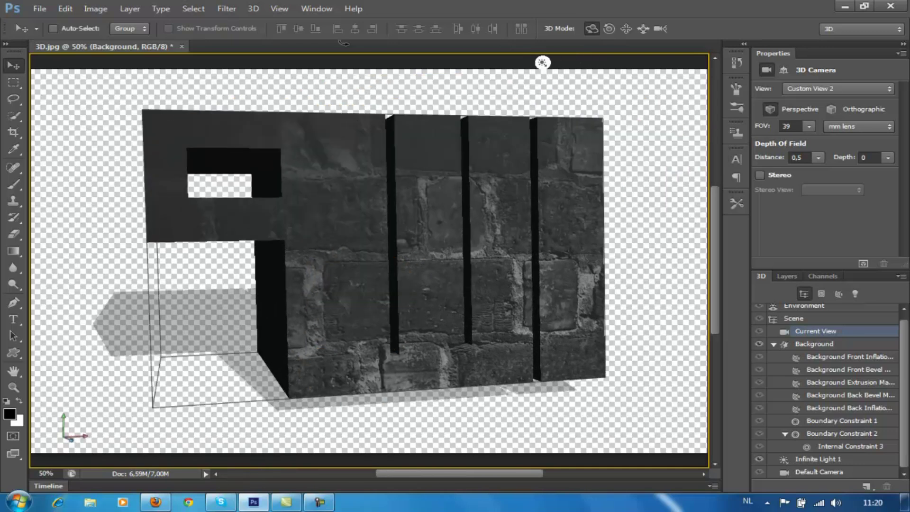
click(276, 10)
mouse_move(289, 198)
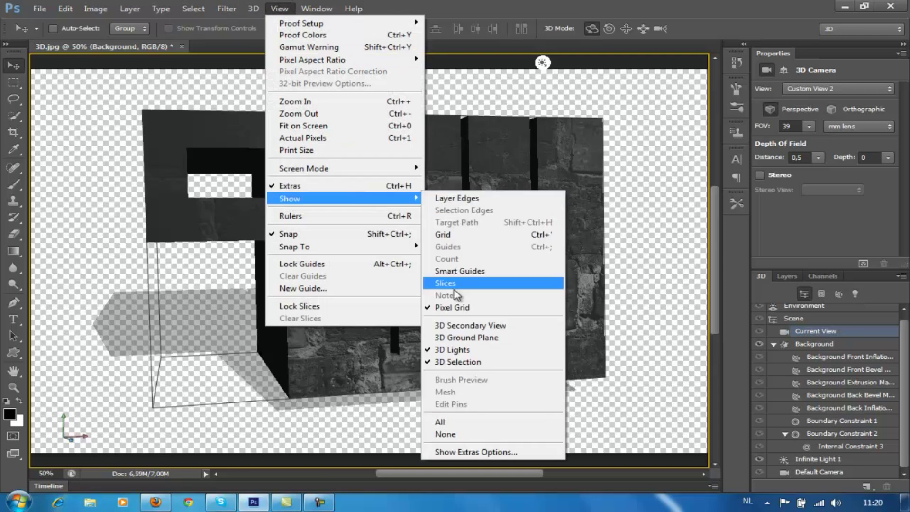
click(465, 337)
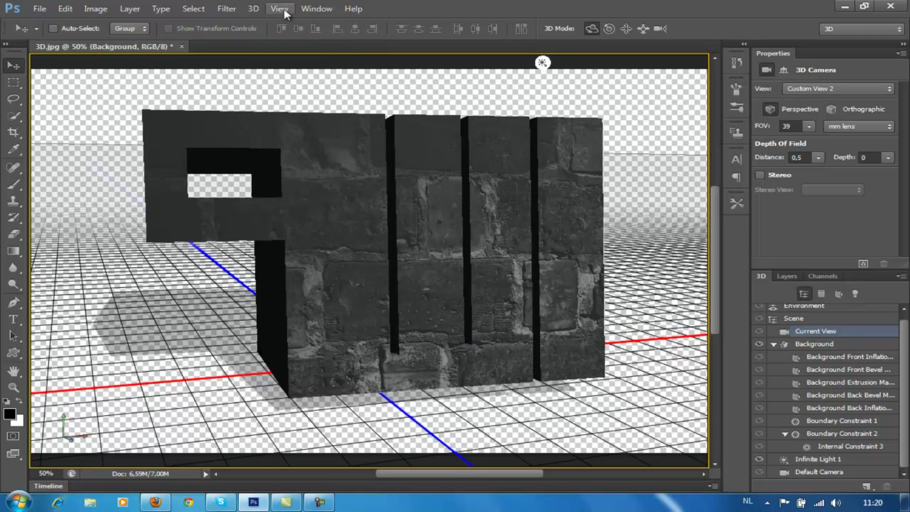
click(283, 9)
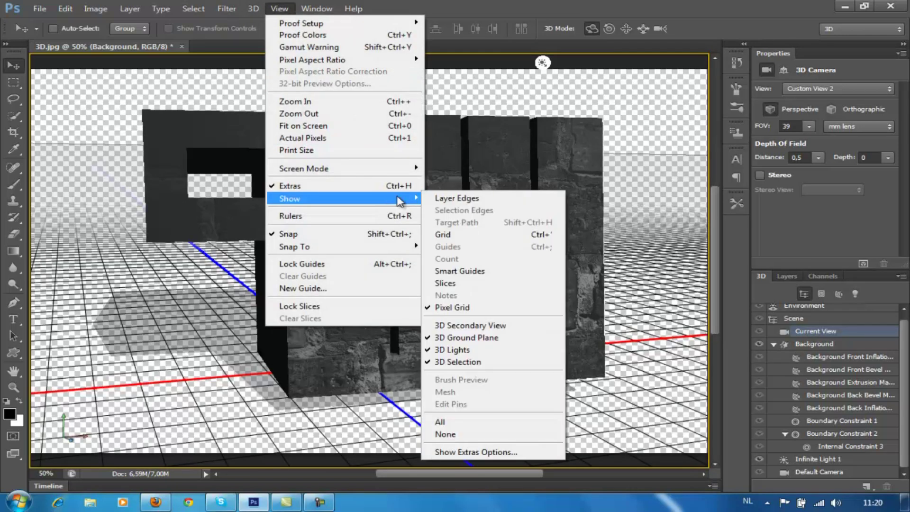
click(435, 326)
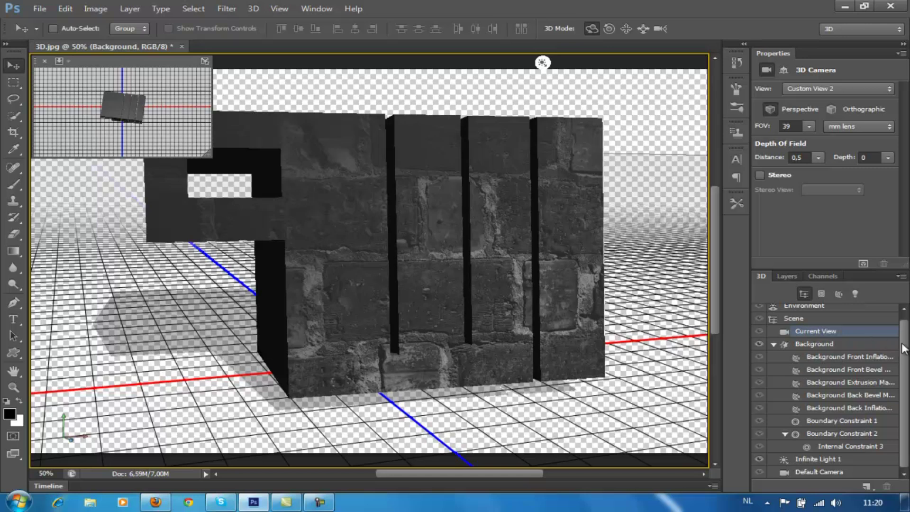
Step: Select the Background mesh and its front inflation material, and try scaling the mesh along X
drag(903, 348, 903, 338)
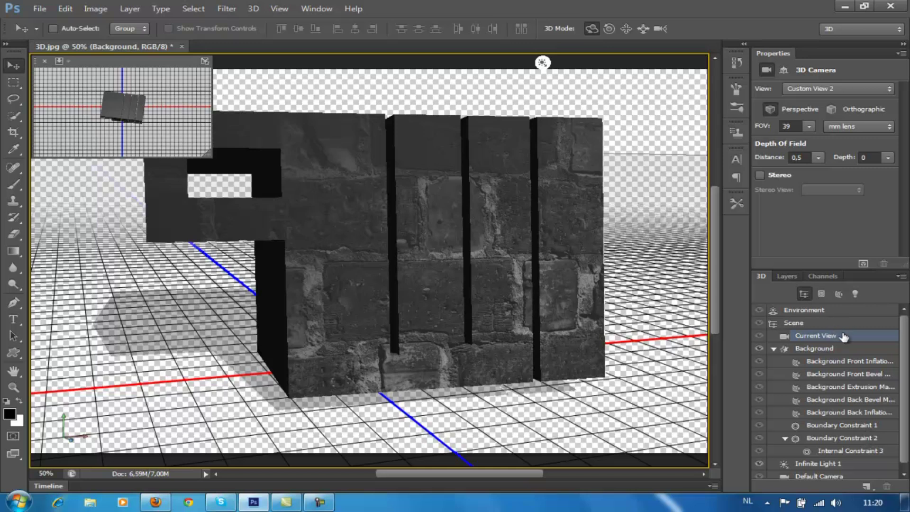
click(830, 350)
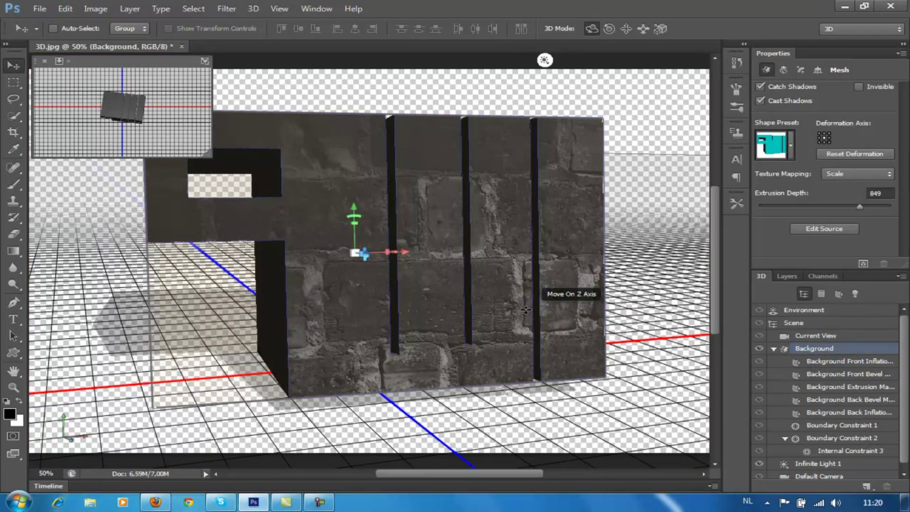
click(368, 256)
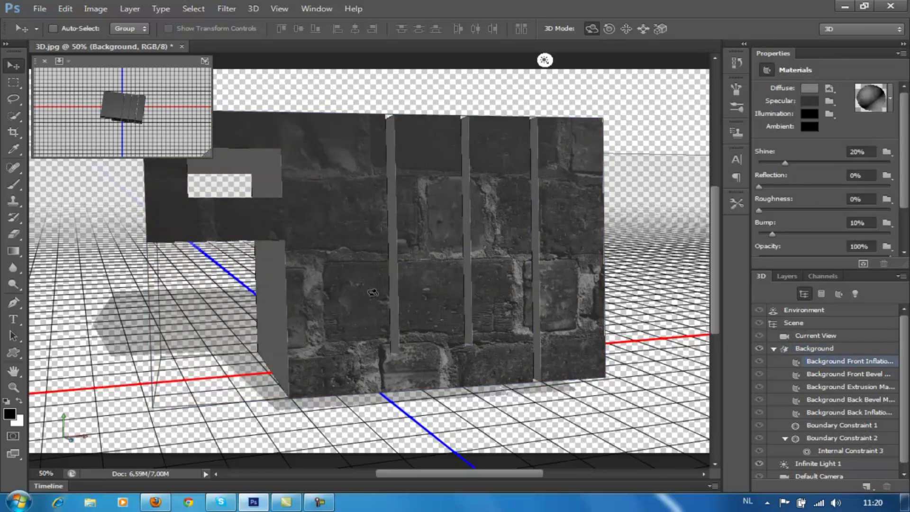
click(808, 352)
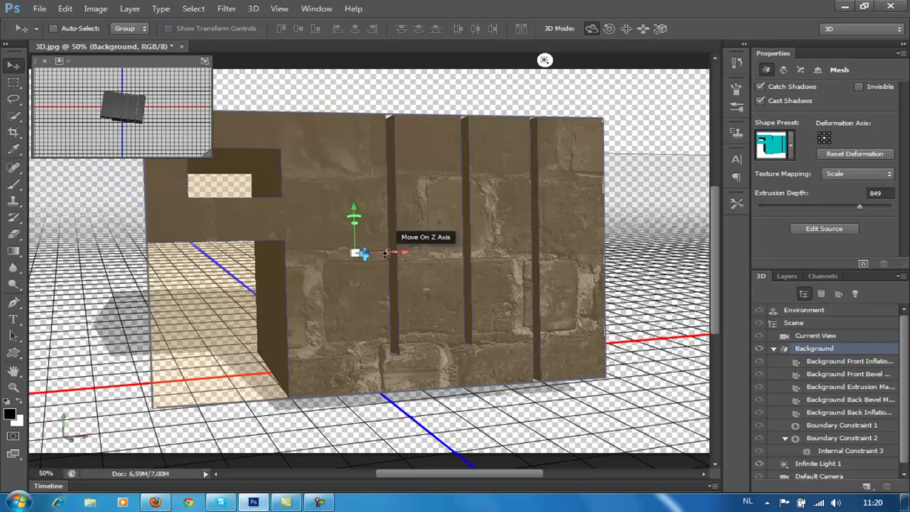
mouse_move(385, 253)
mouse_down()
mouse_move(399, 272)
mouse_move(386, 248)
mouse_up()
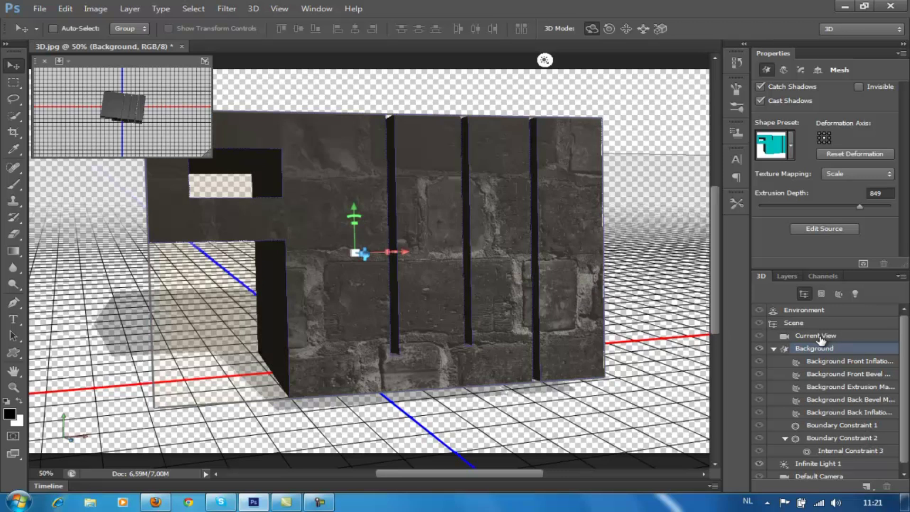
Step: Step through the Front Inflation, Front Bevel, Extrusion and Back Bevel materials, then select Infinite Light 1
click(822, 362)
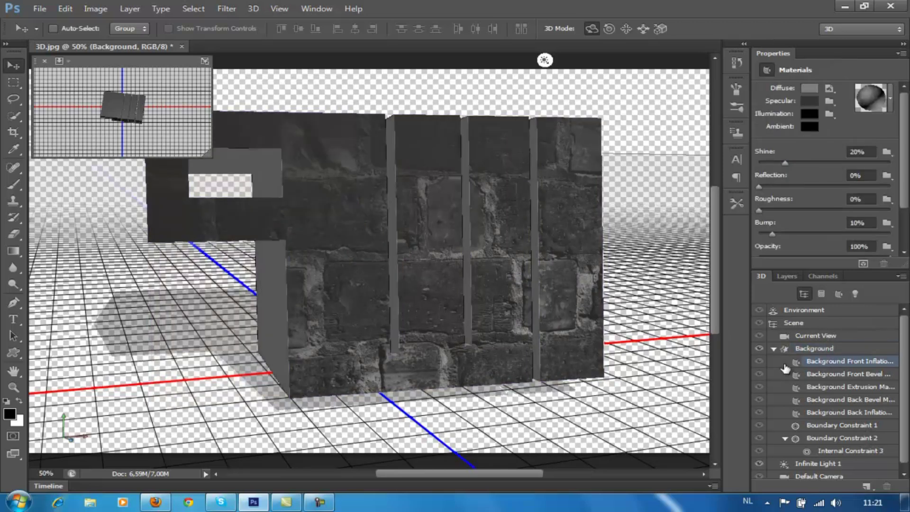
click(815, 377)
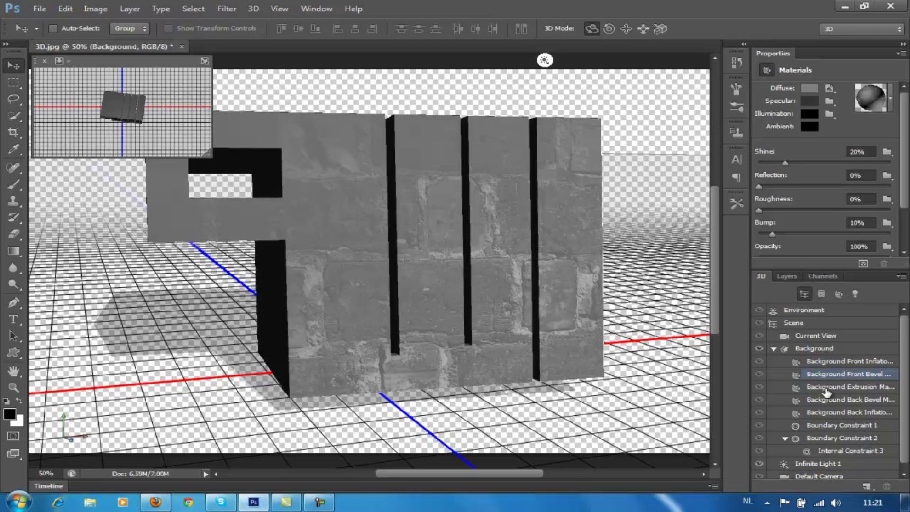
click(826, 388)
click(833, 401)
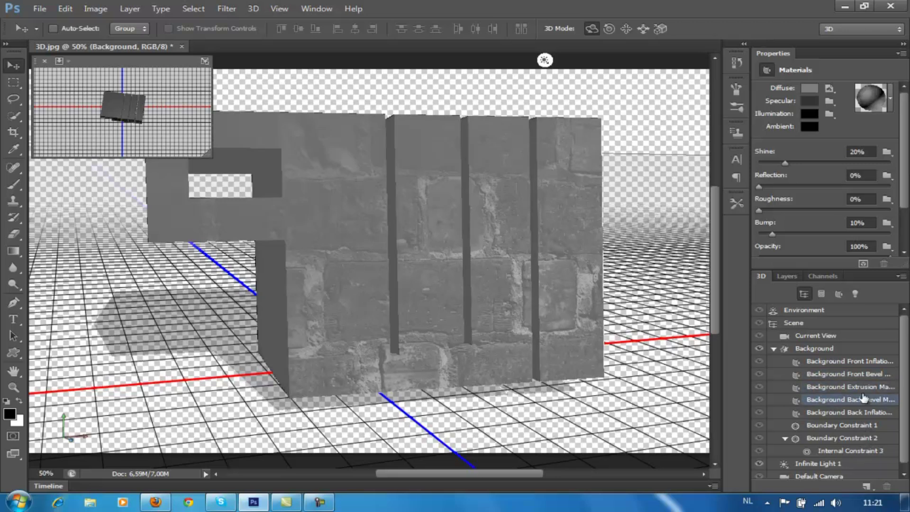
click(811, 464)
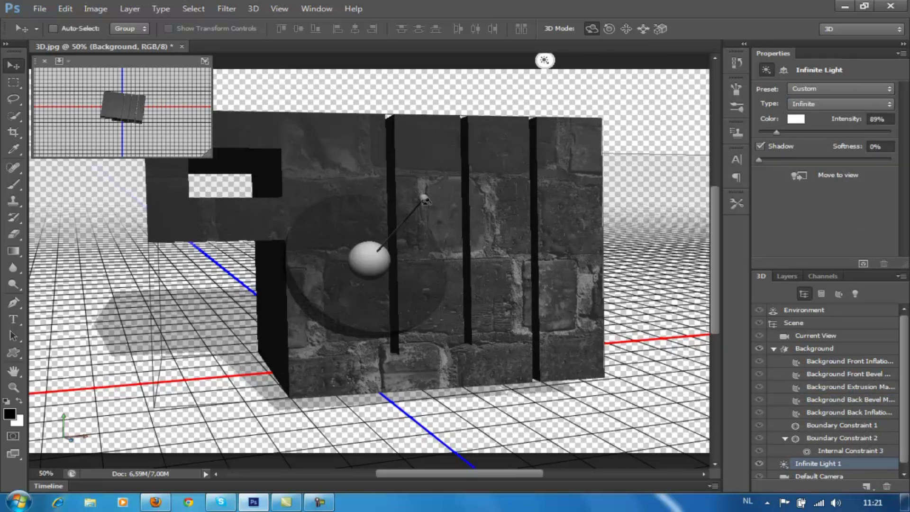
Step: Rotate the infinite light so the blocks brighten and their shadows stretch further left
drag(424, 192, 390, 212)
mouse_move(435, 216)
mouse_down()
mouse_move(441, 247)
mouse_move(460, 243)
mouse_move(425, 246)
mouse_move(435, 226)
mouse_up()
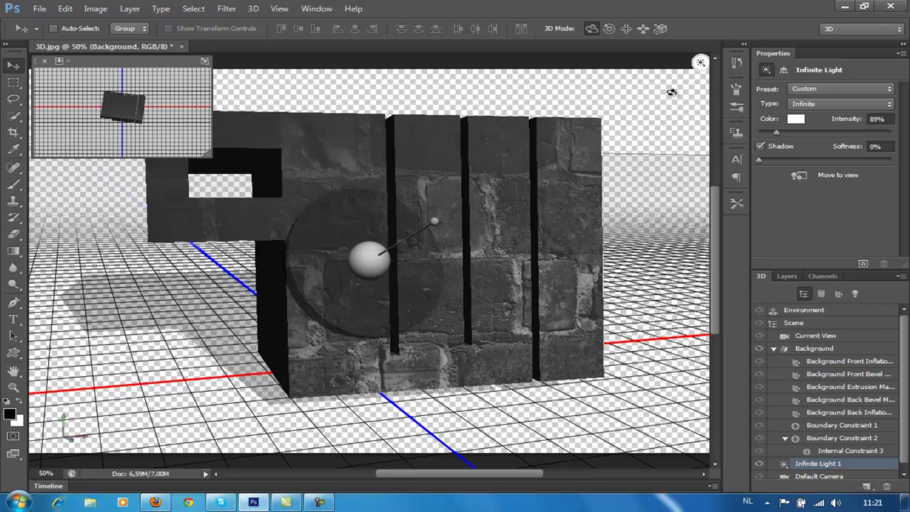
click(647, 95)
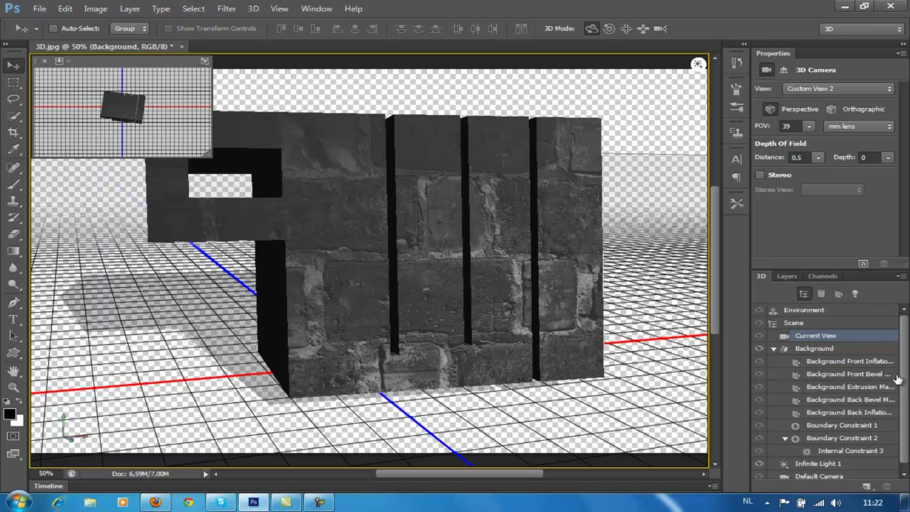
Step: Orbit the scene camera slightly to view the extruded brick columns from a shifted angle
scroll(907, 378, down, 1)
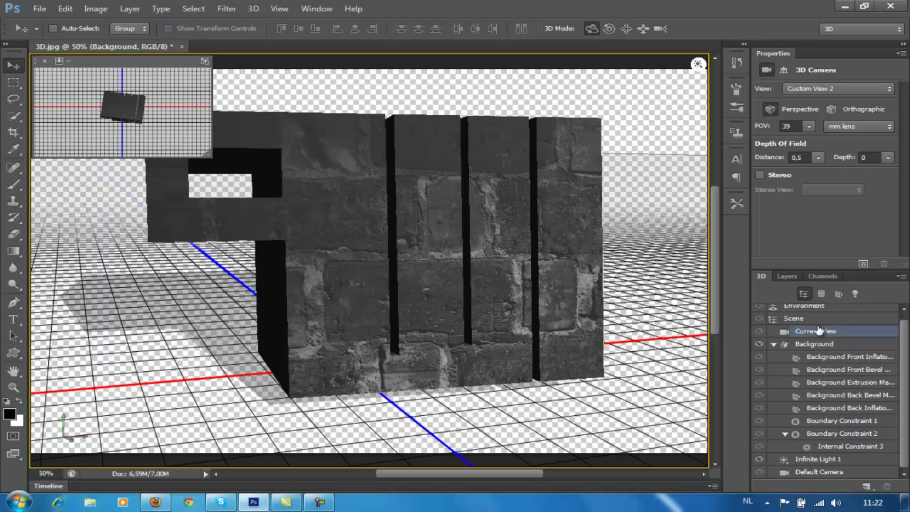
drag(485, 228, 476, 230)
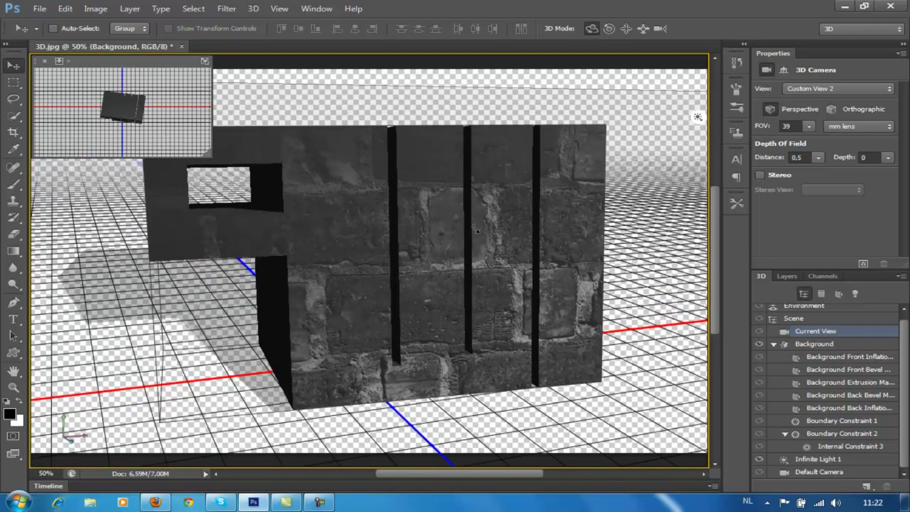